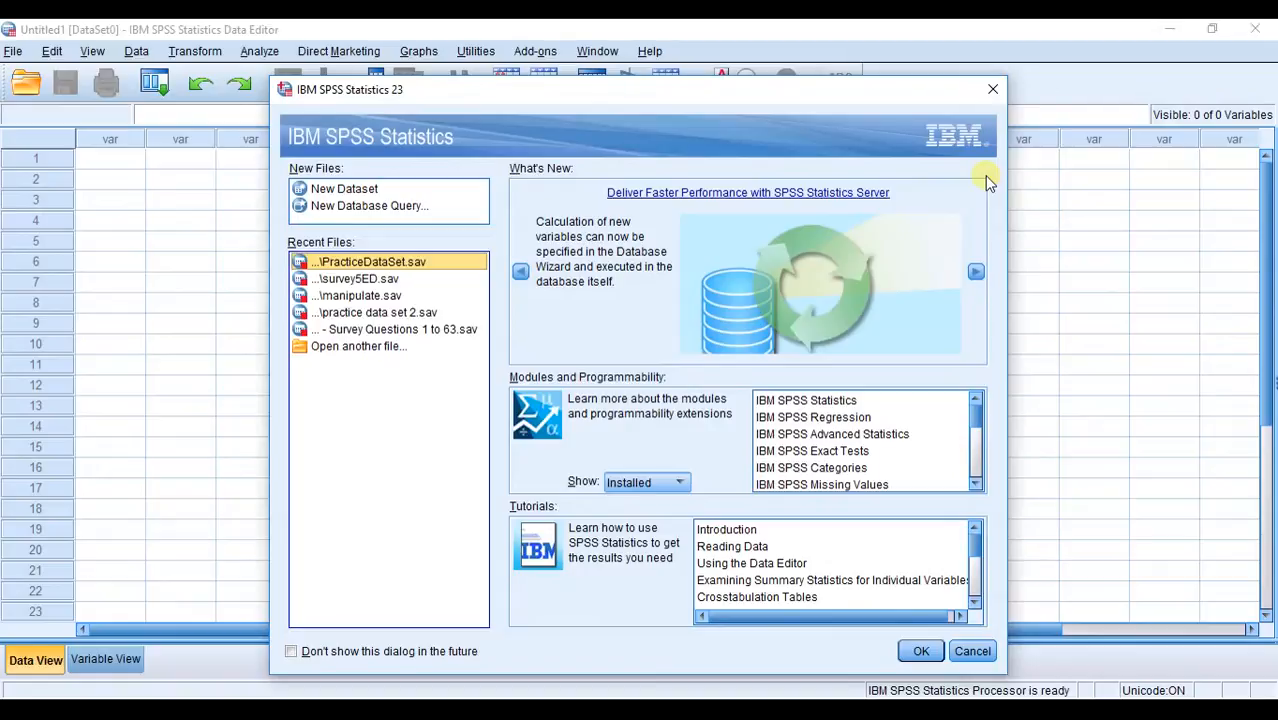
Dismiss the welcome dialog and define three variables named ID, Sex and Height in the empty dataset
click(993, 91)
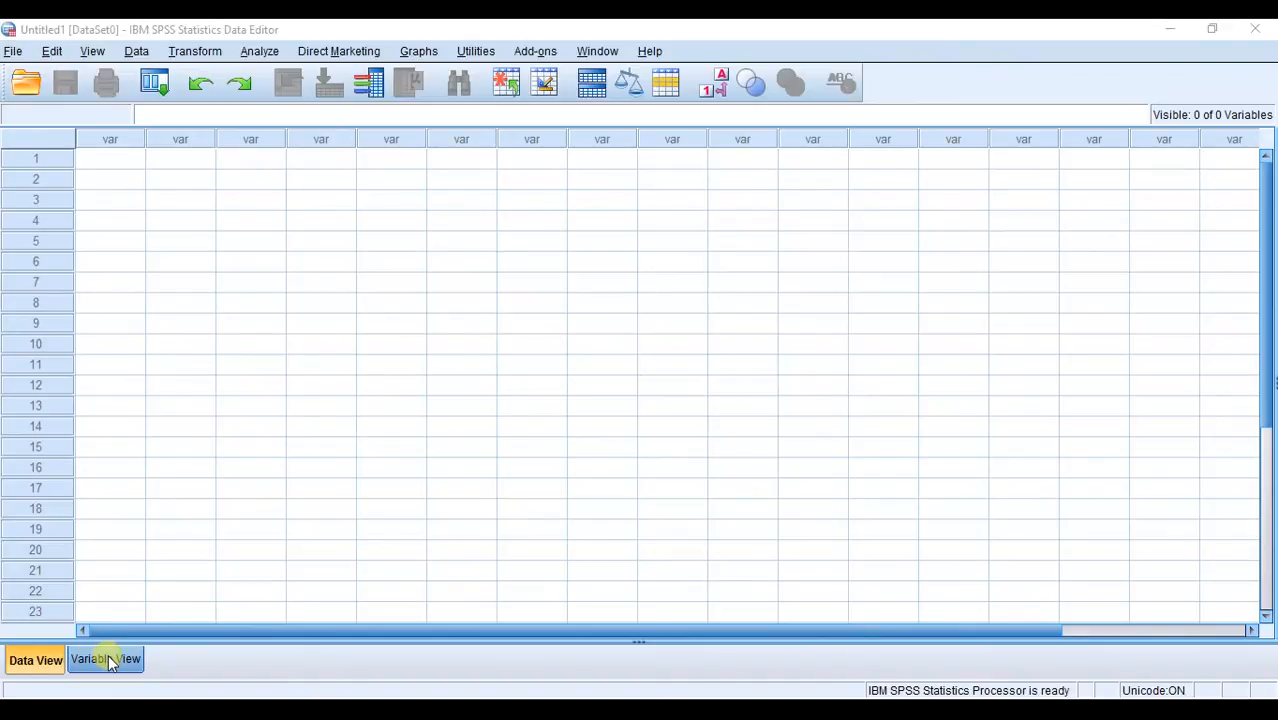
click(110, 664)
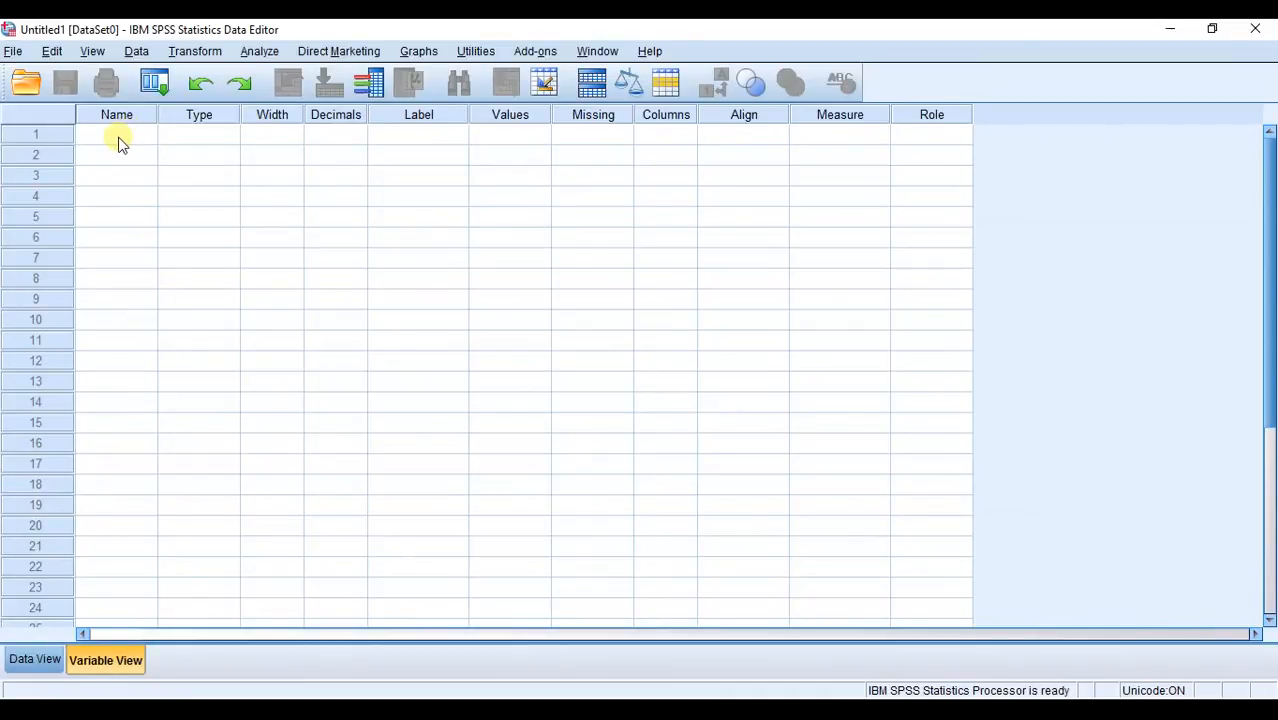
click(118, 144)
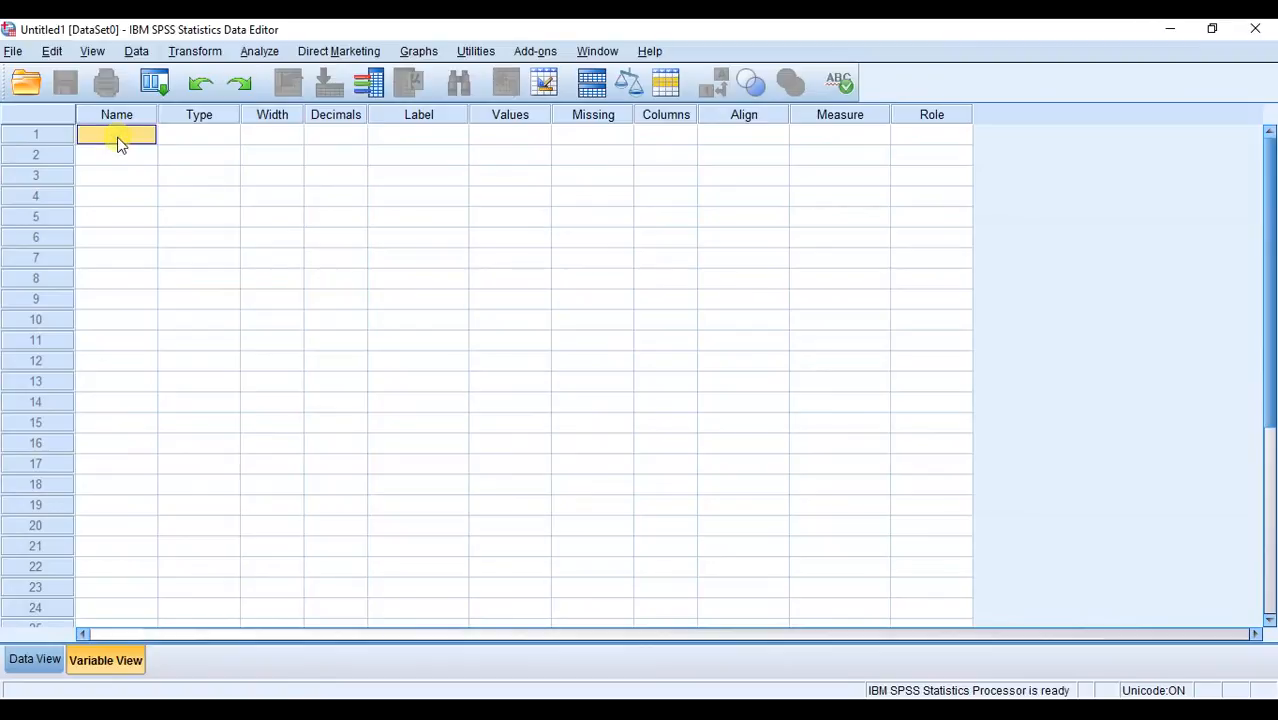
click(124, 143)
text(ID)
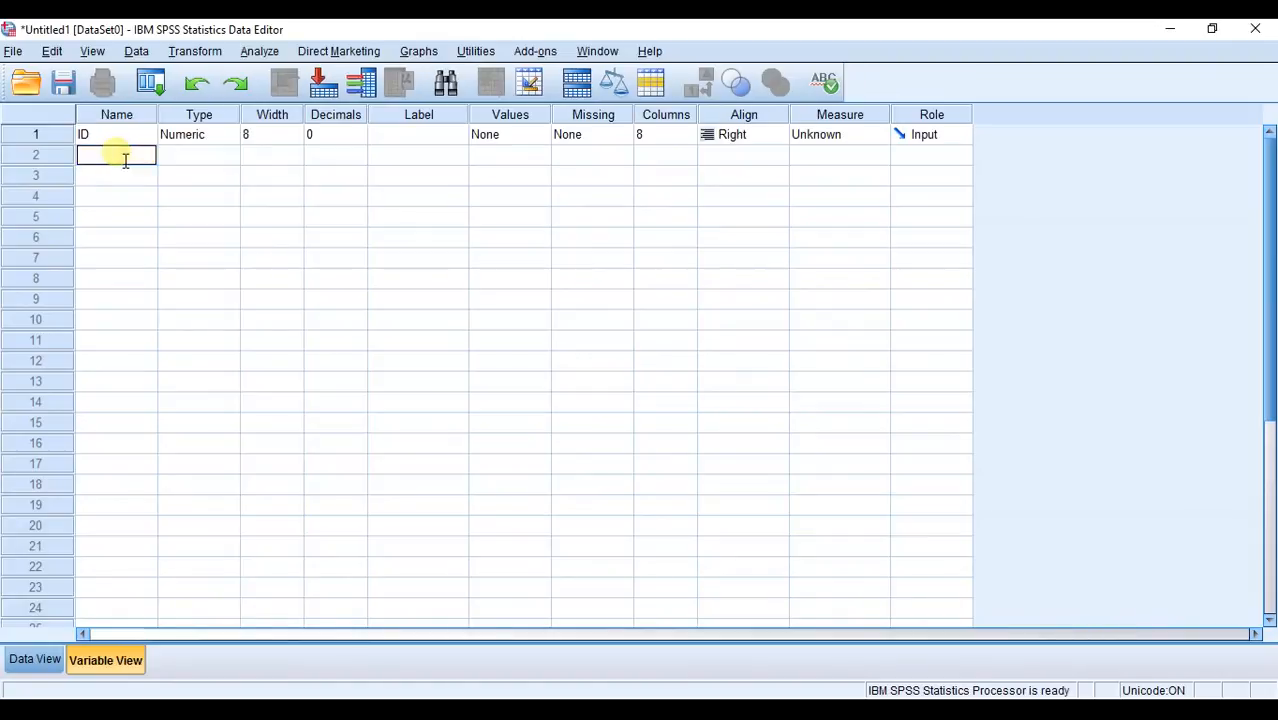
text(Sex)
click(117, 177)
text(Height)
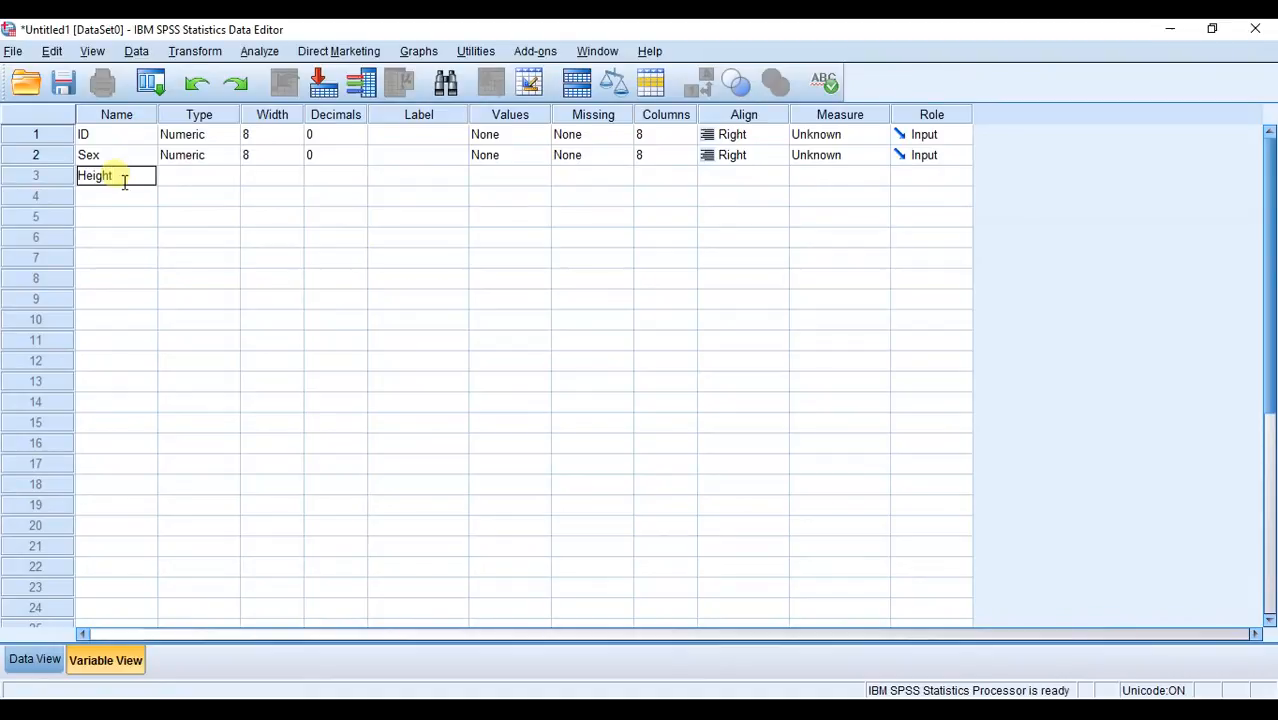
click(121, 199)
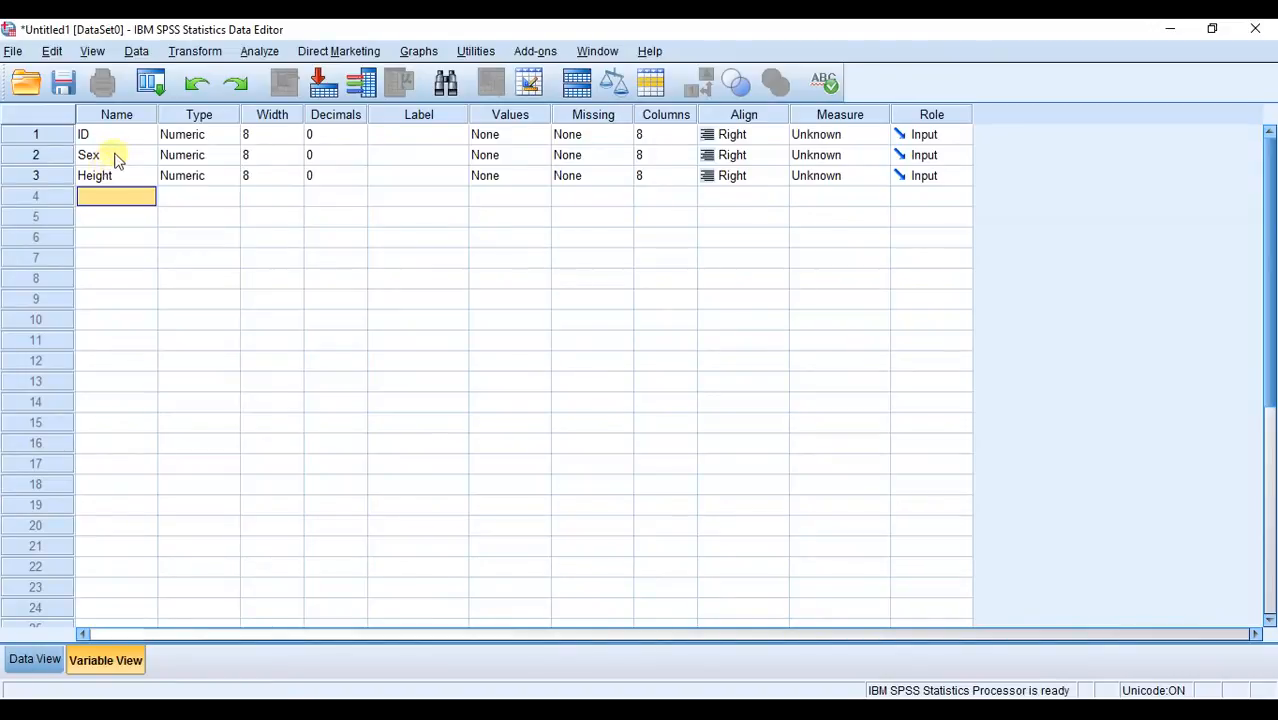
Save the dataset in Documents as video1datafile in SPSS Statistics format and return to the data editor
click(63, 84)
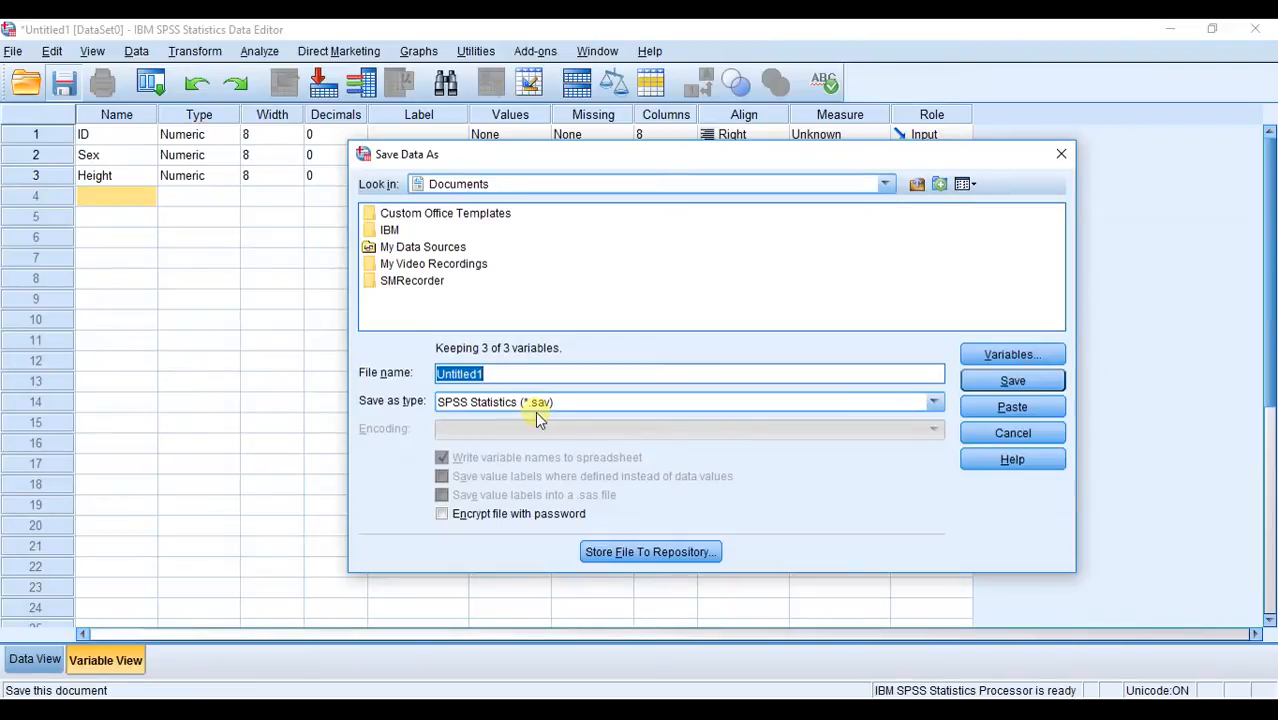
text(video1datafile)
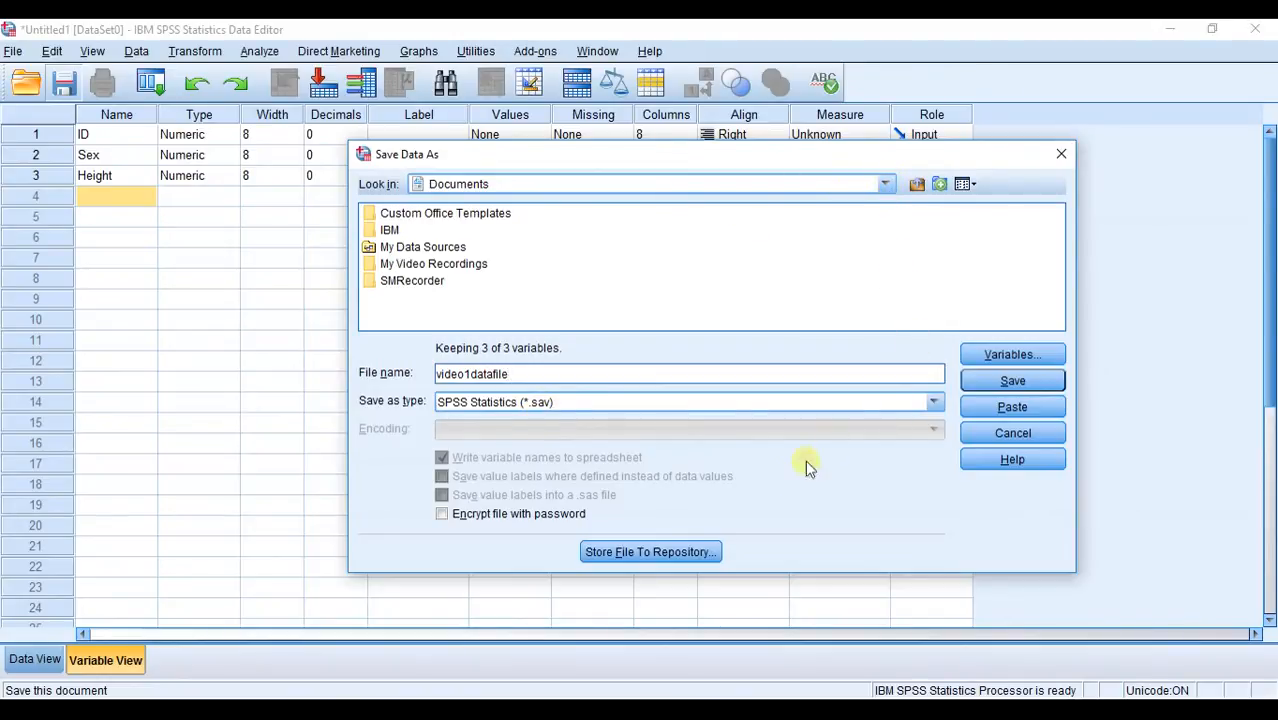
click(1021, 379)
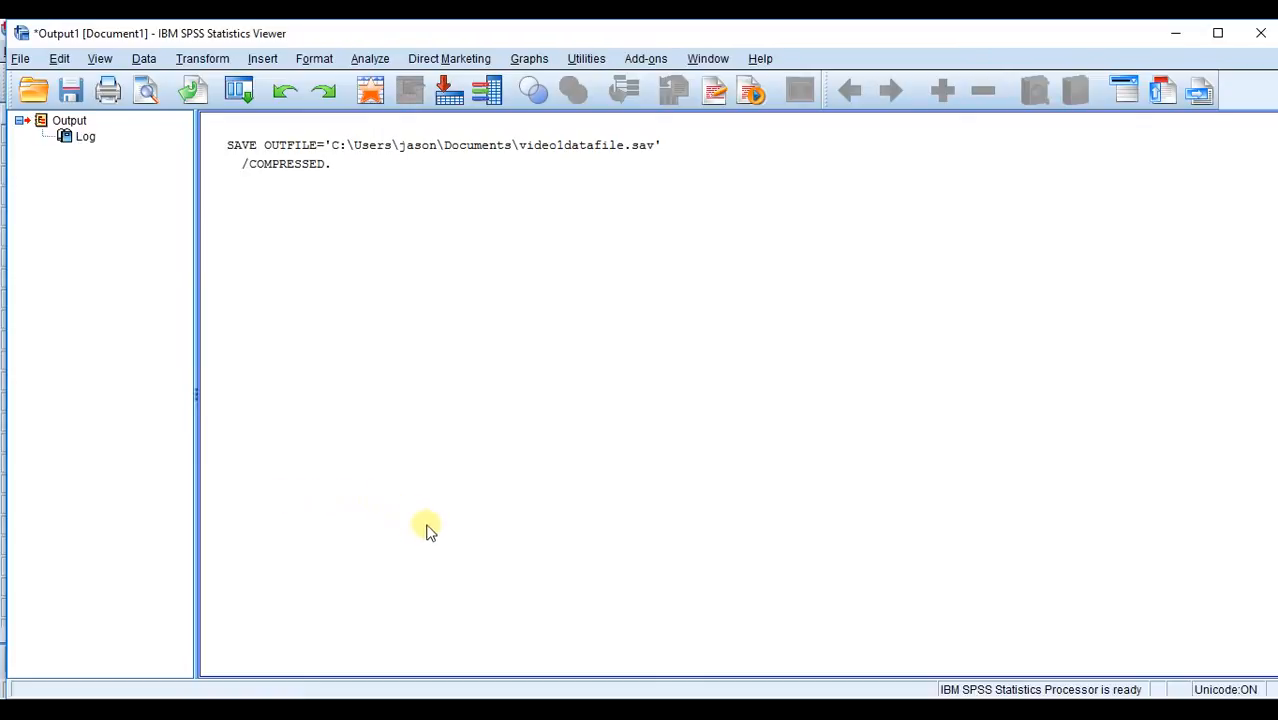
click(802, 712)
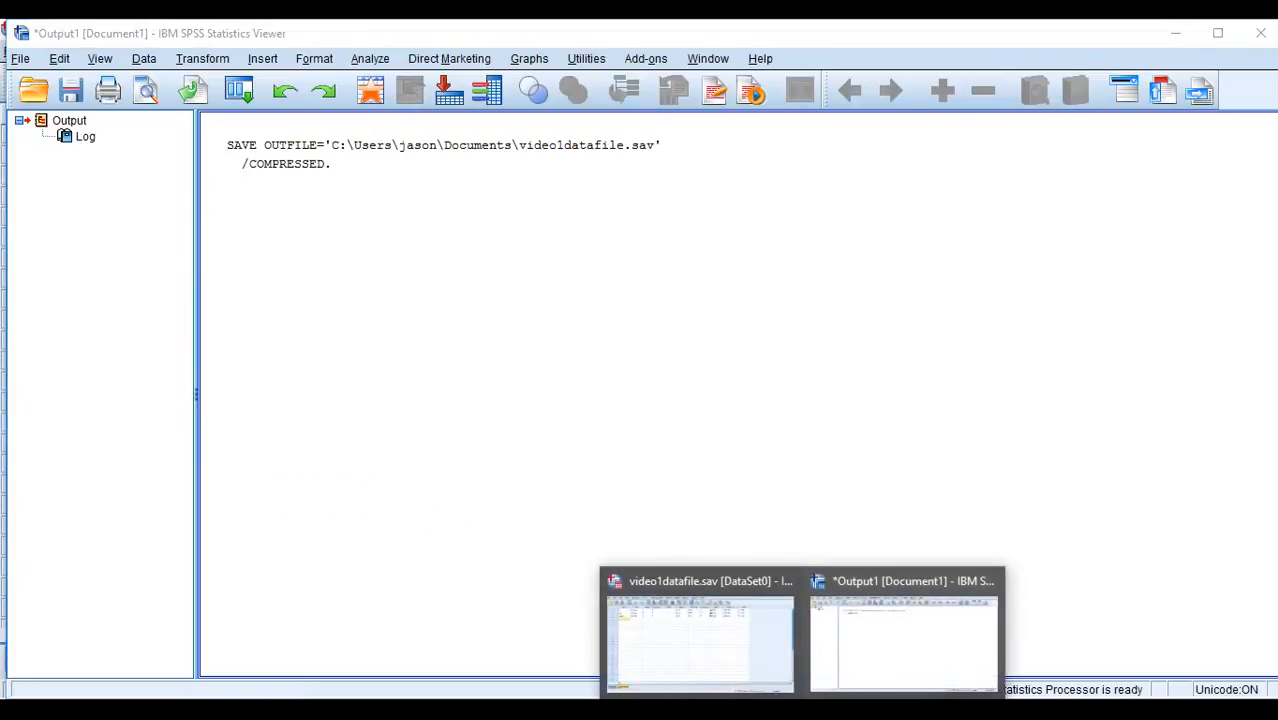
click(757, 661)
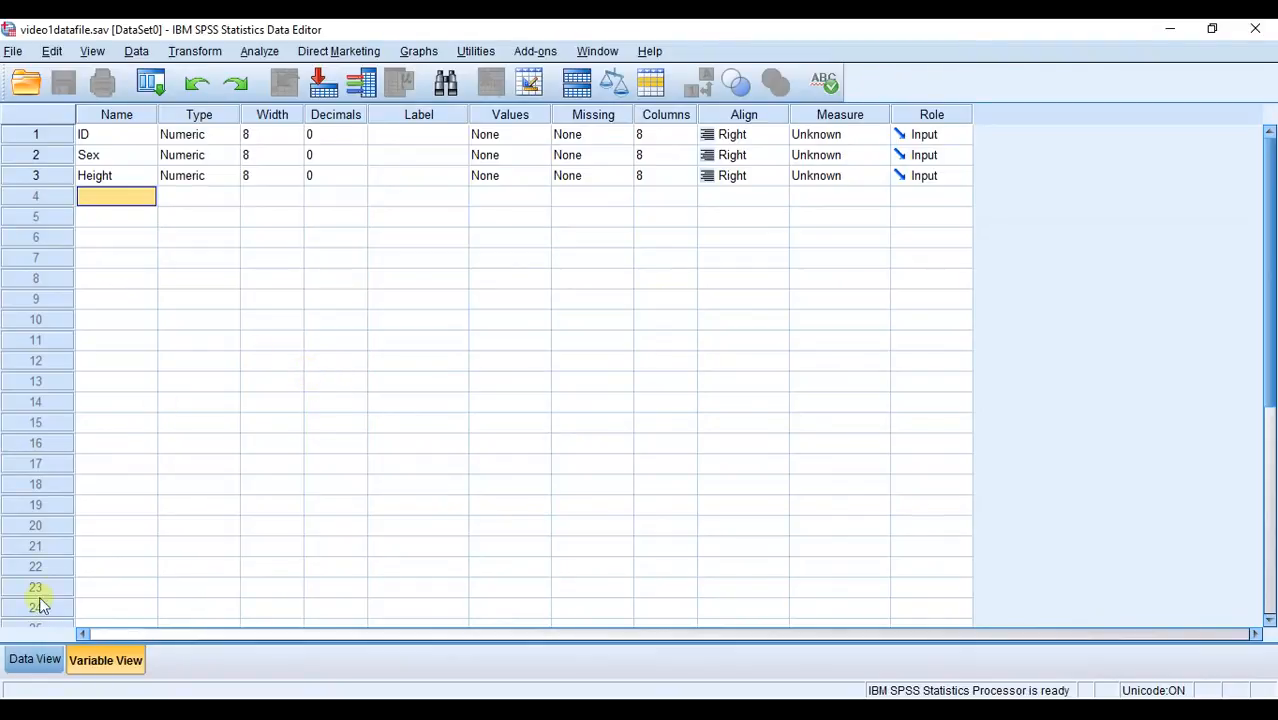
Fill the ID column of the data sheet with 1 through 10 in rows 1 to 10
click(38, 660)
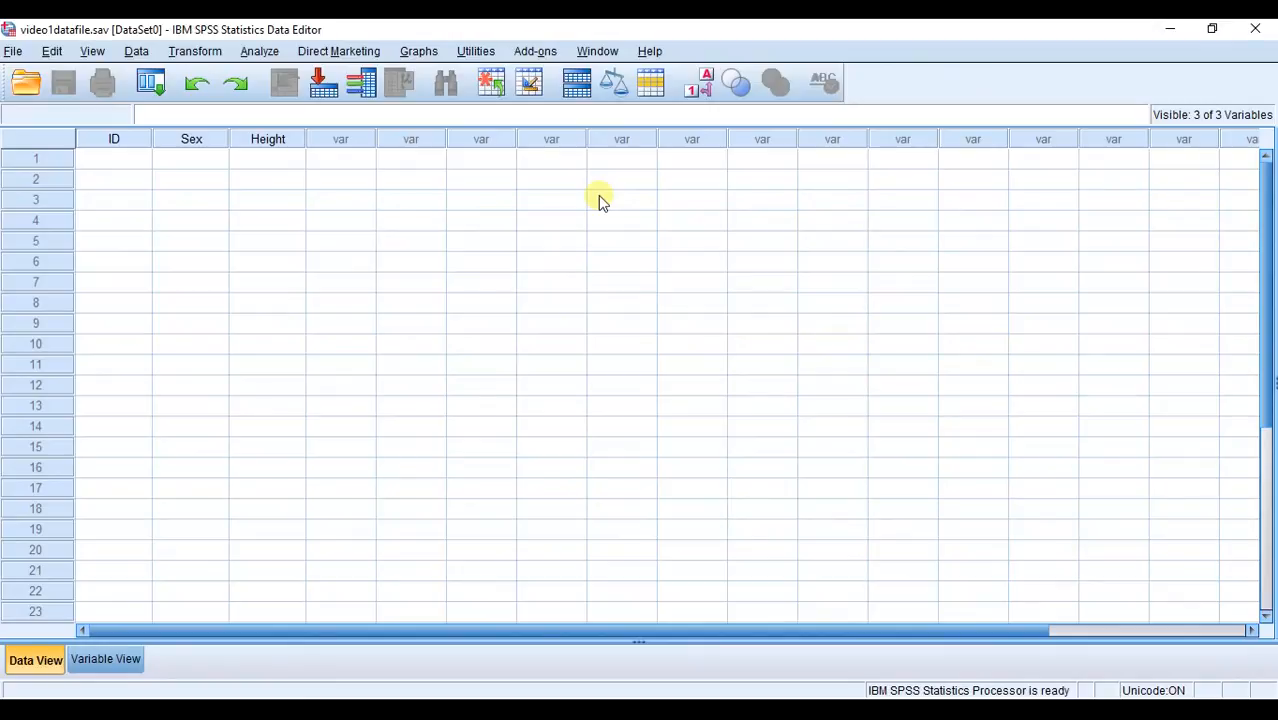
click(125, 160)
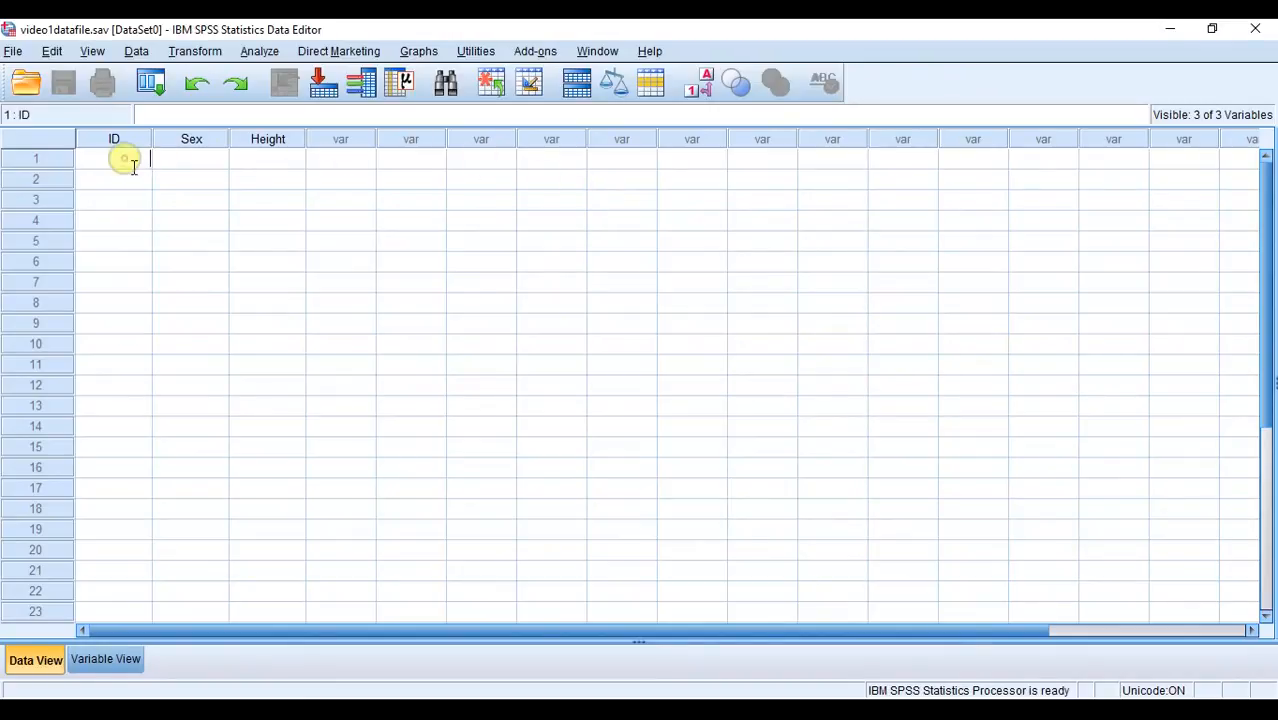
text(1)
key(Return)
text(2)
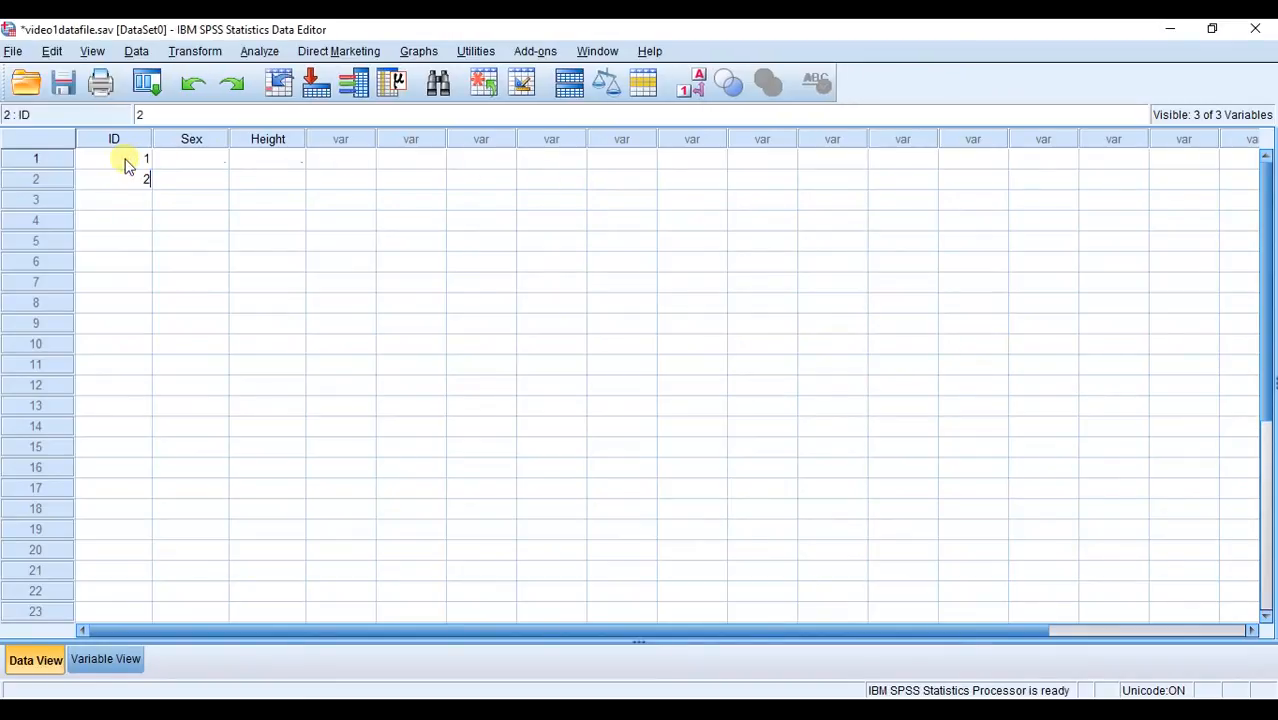
key(Return)
text(3)
key(Return)
text(4)
key(Return)
text(5)
key(Return)
text(6)
key(Return)
text(7)
key(Return)
text(8)
key(Return)
text(9)
key(Return)
text(10)
key(Return)
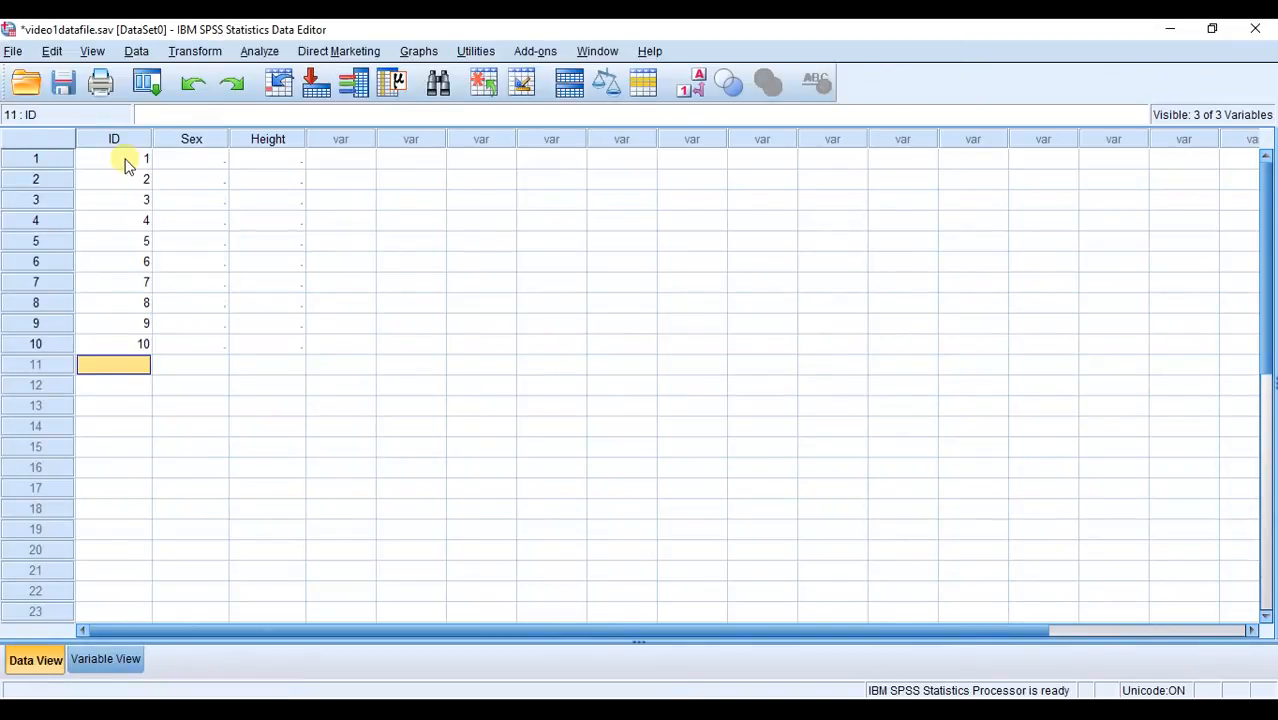
Enter 1 in the Sex column for cases 1 to 5
click(180, 160)
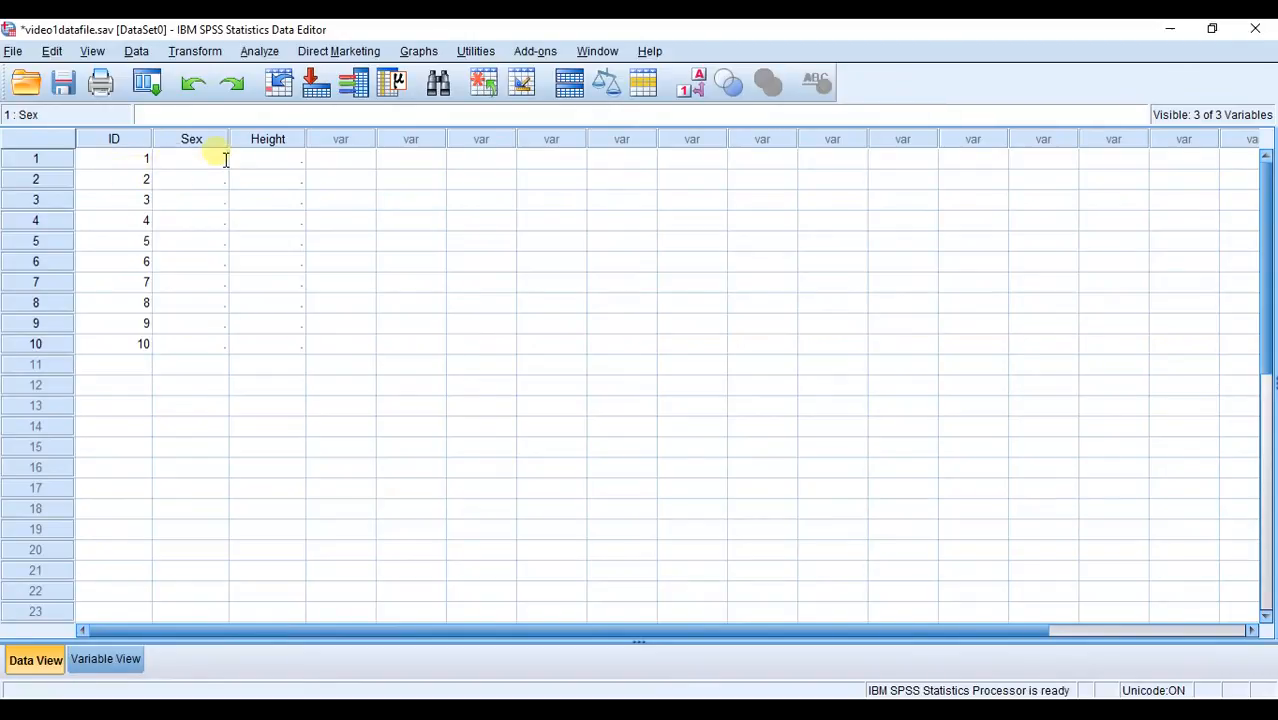
text(1)
key(Return)
text(1)
key(Return)
text(1)
key(Return)
text(1)
key(Return)
text(1)
key(Return)
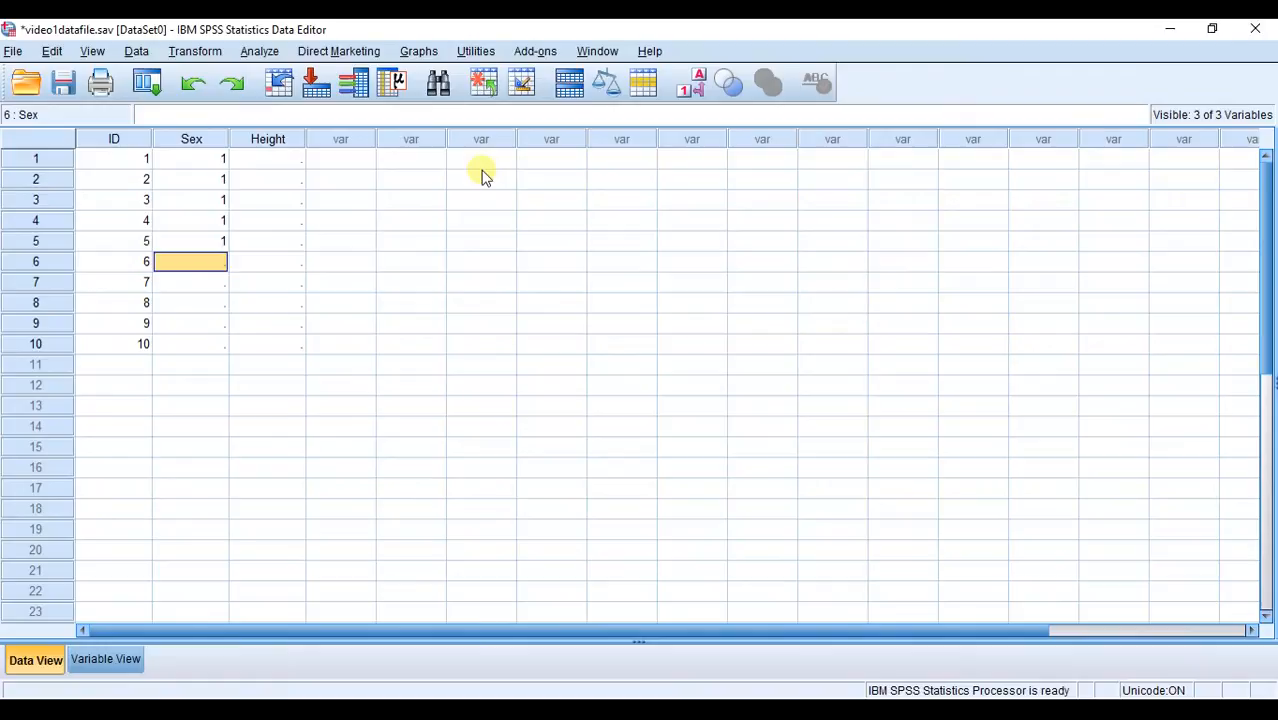
Enter 2 in the Sex column for cases 6 to 10
text(2)
key(Return)
text(2)
key(Return)
text(2)
key(Return)
text(2)
key(Return)
text(2)
key(Return)
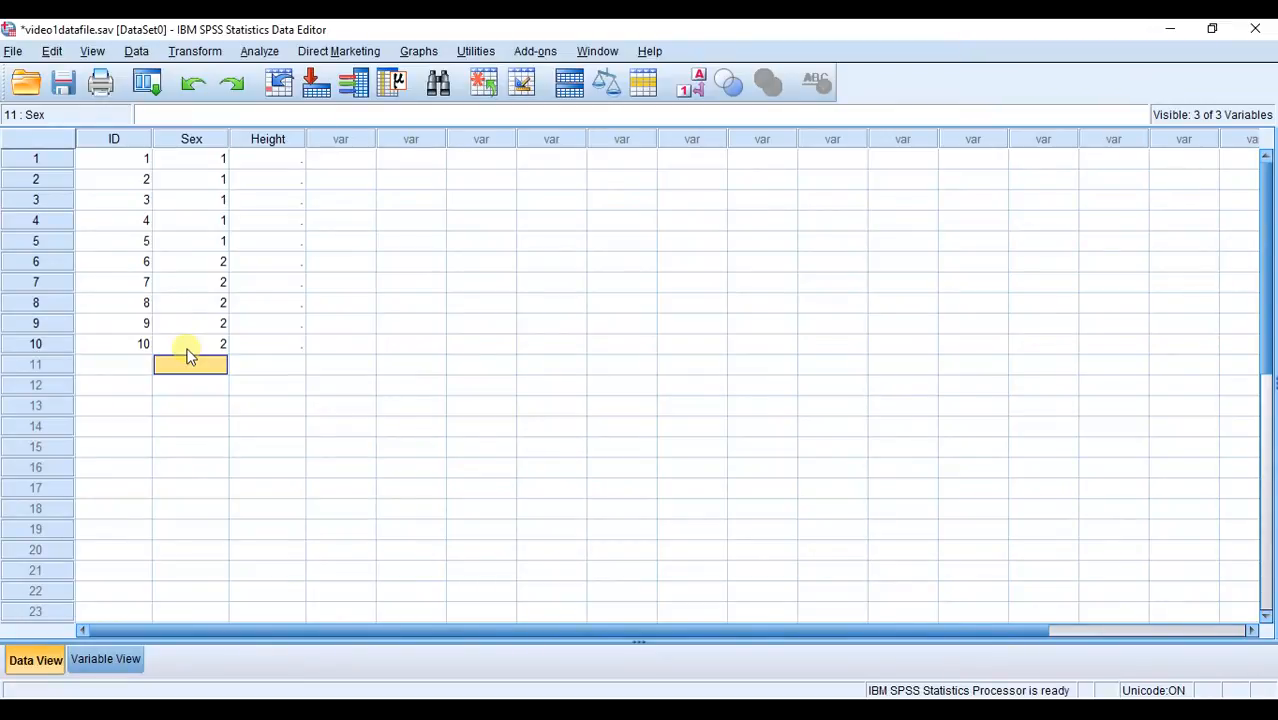
Enter the Height values 6, 5, 6, 5, 6, 3, 4, 3, 4, 3 for cases 1 to 10
click(272, 163)
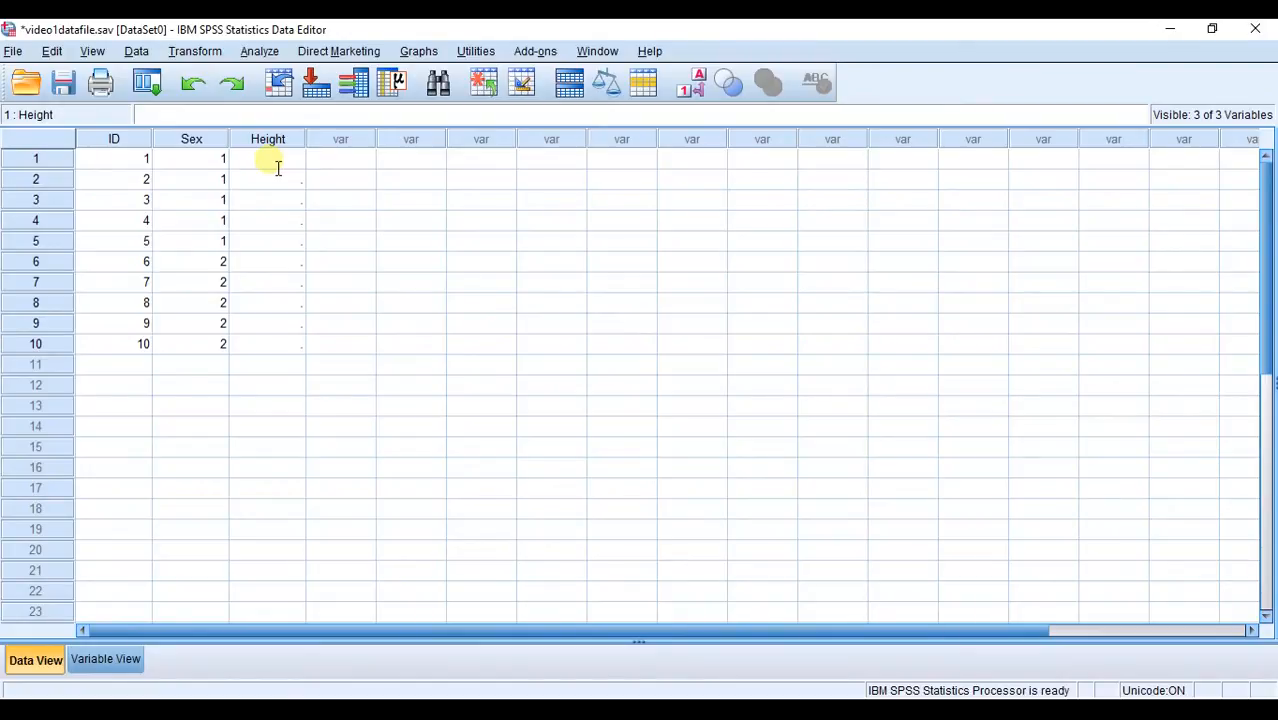
text(6)
key(Return)
text(5)
key(Return)
text(6)
key(Return)
text(5)
key(Return)
text(6)
key(Return)
text(3)
key(Return)
text(4)
key(Return)
text(3)
key(Return)
text(4)
key(Return)
text(3)
key(Return)
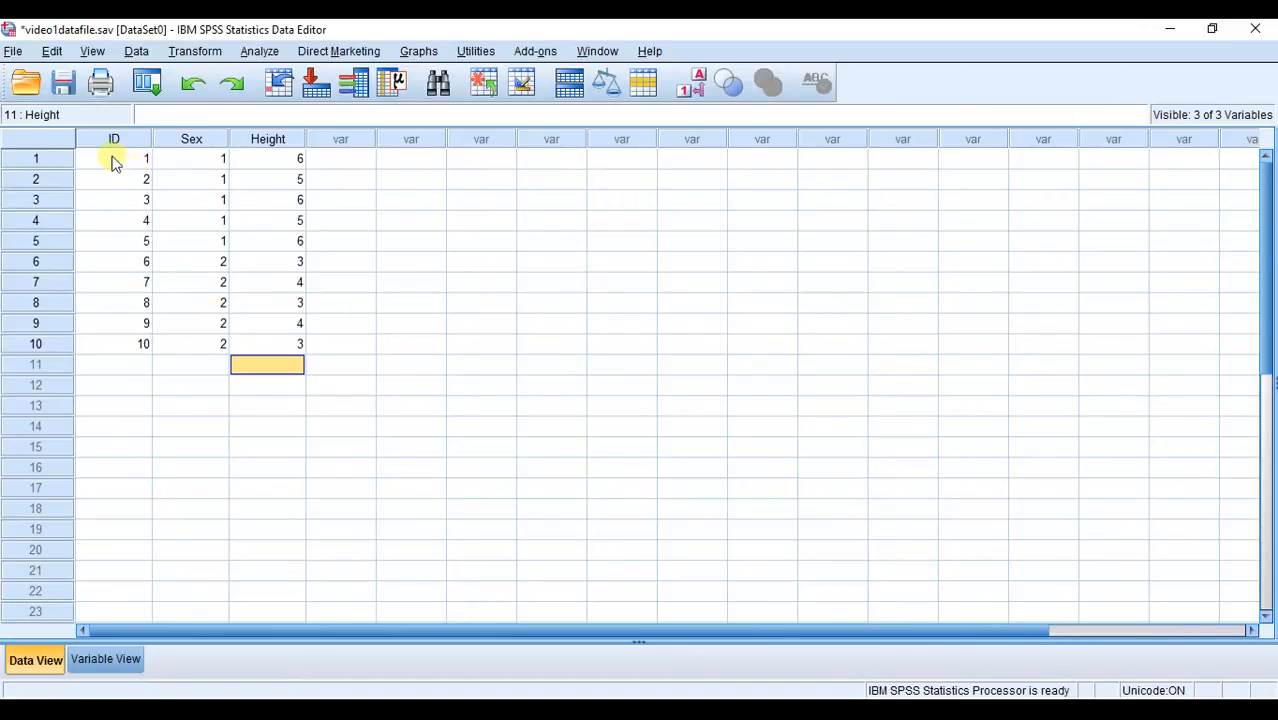
Run Descriptive Statistics on all ten cases of the ID, Sex and Height variables
drag(107, 161, 296, 347)
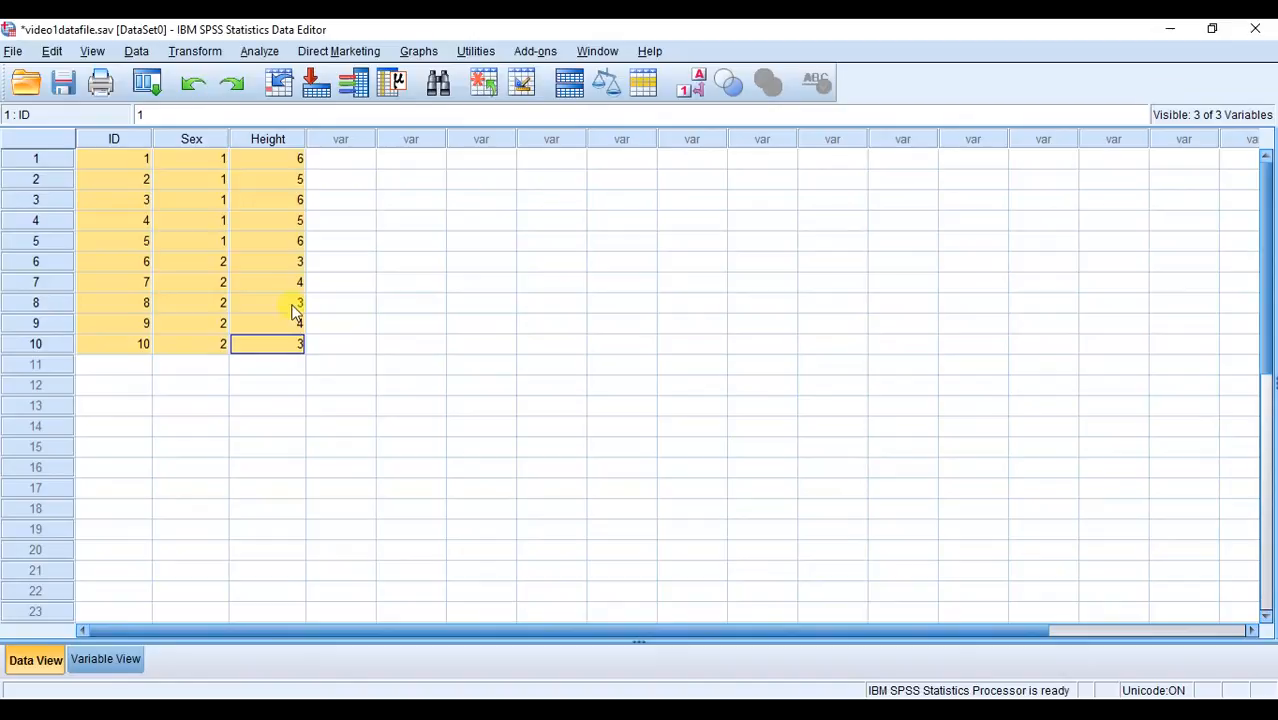
right_click(263, 245)
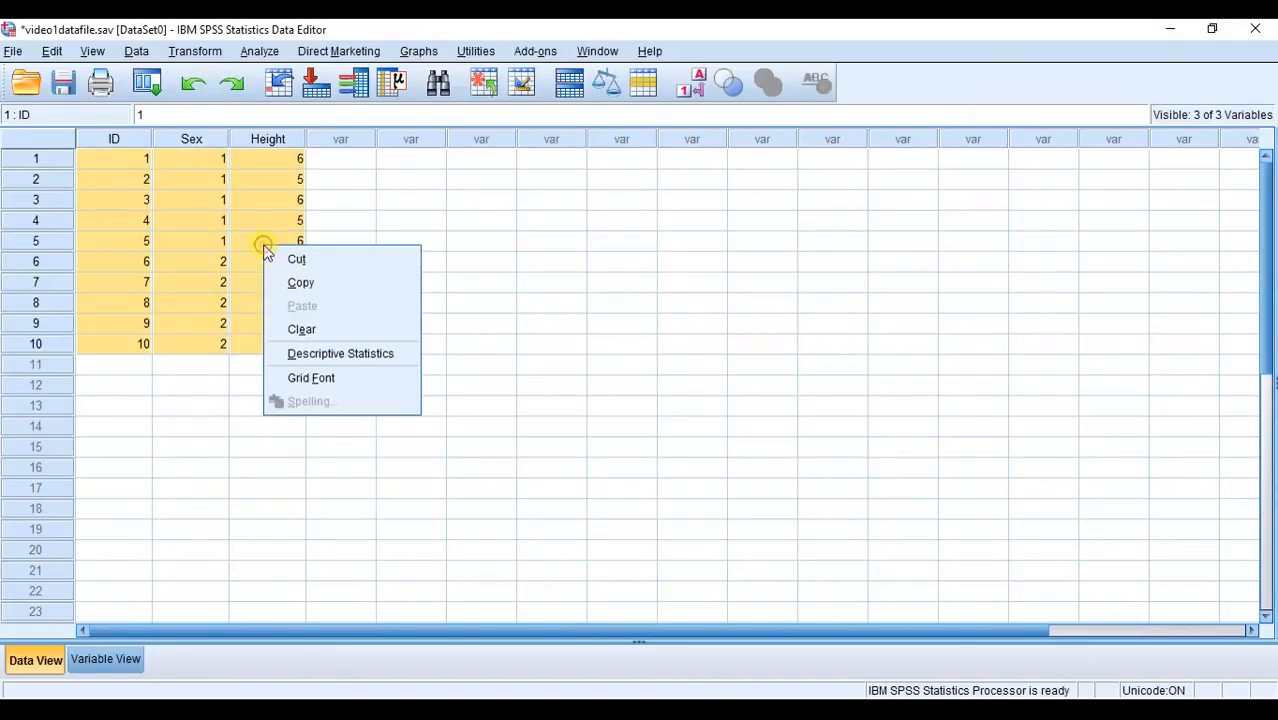
click(360, 355)
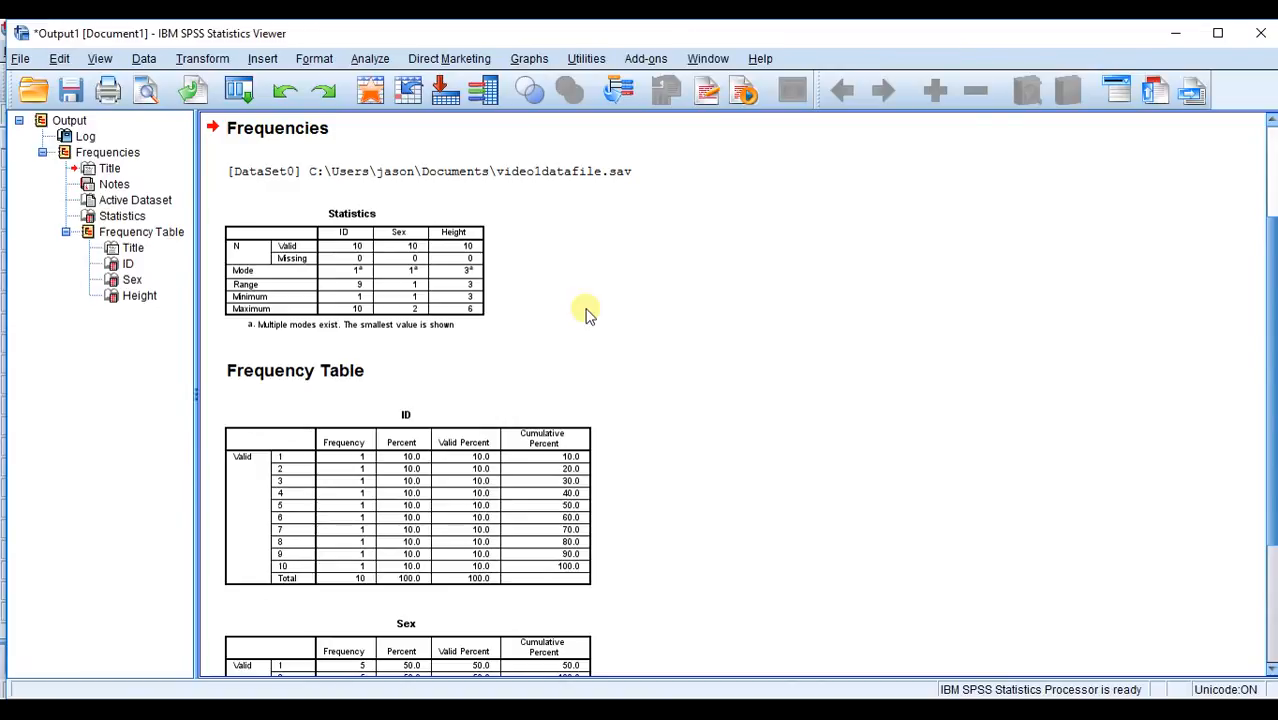
Examine the frequency tables for ID, Sex and Height in the output
scroll(587, 314, down, 5)
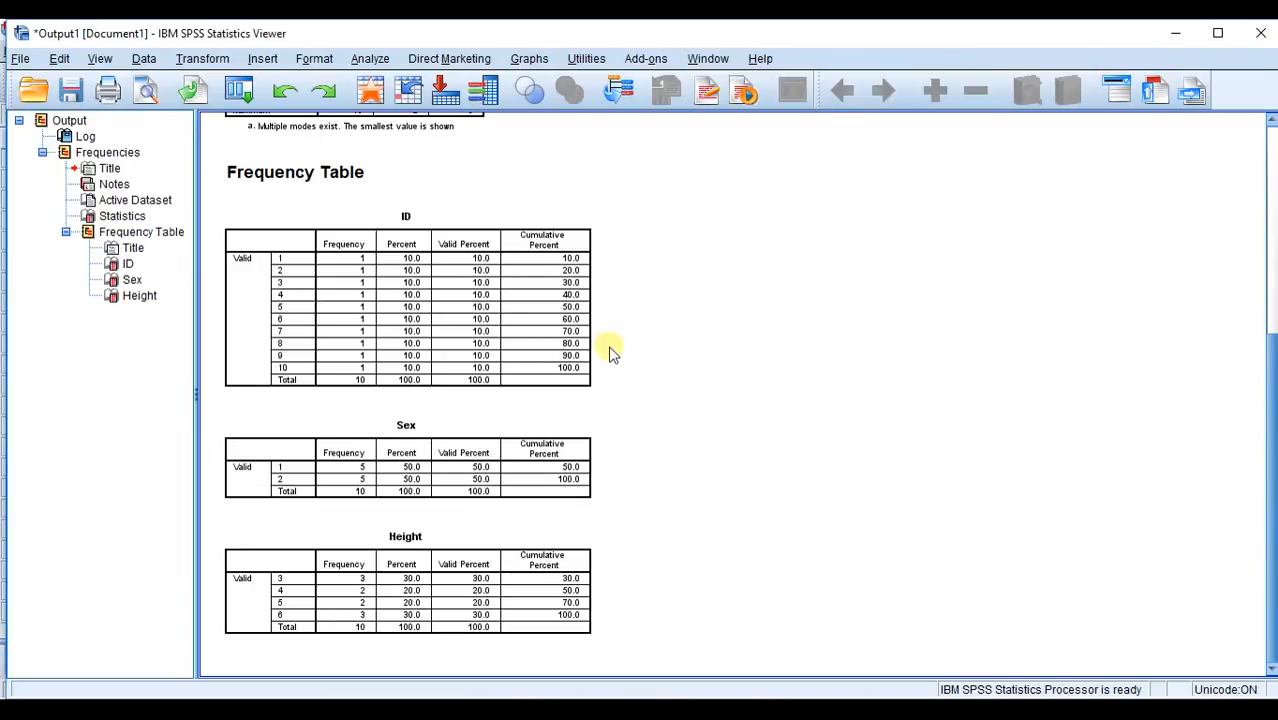
click(536, 319)
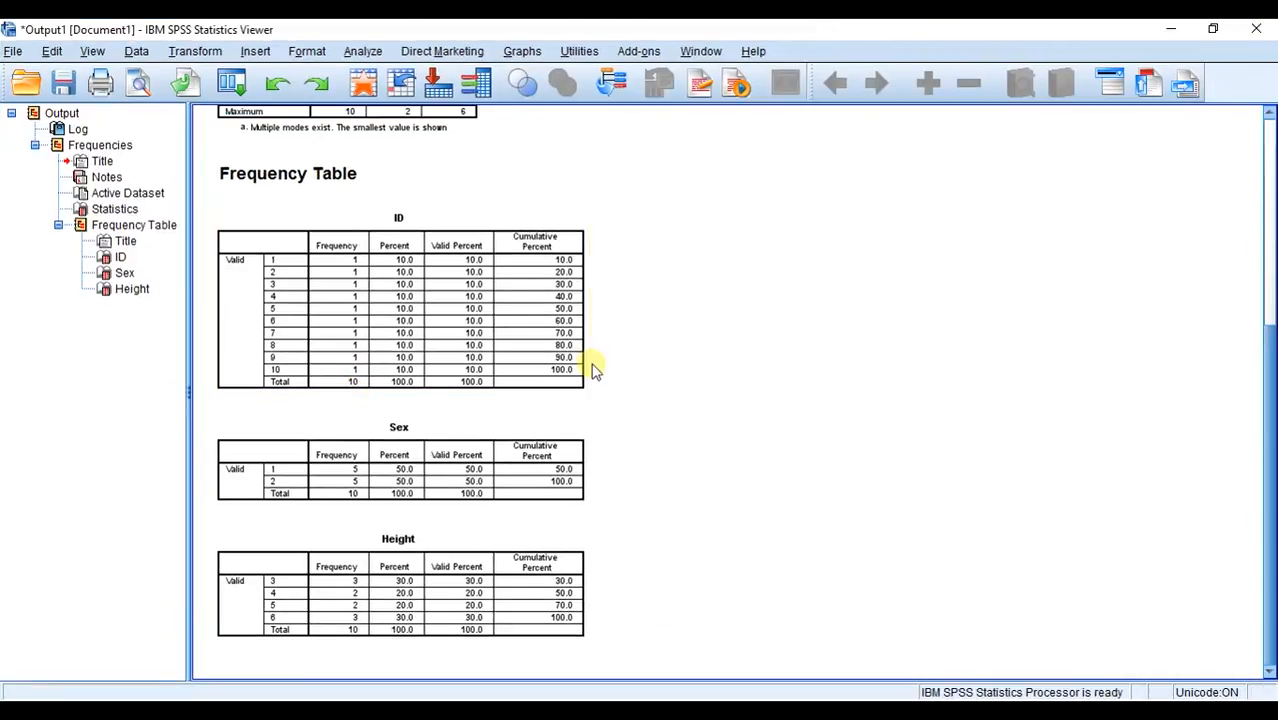
click(591, 365)
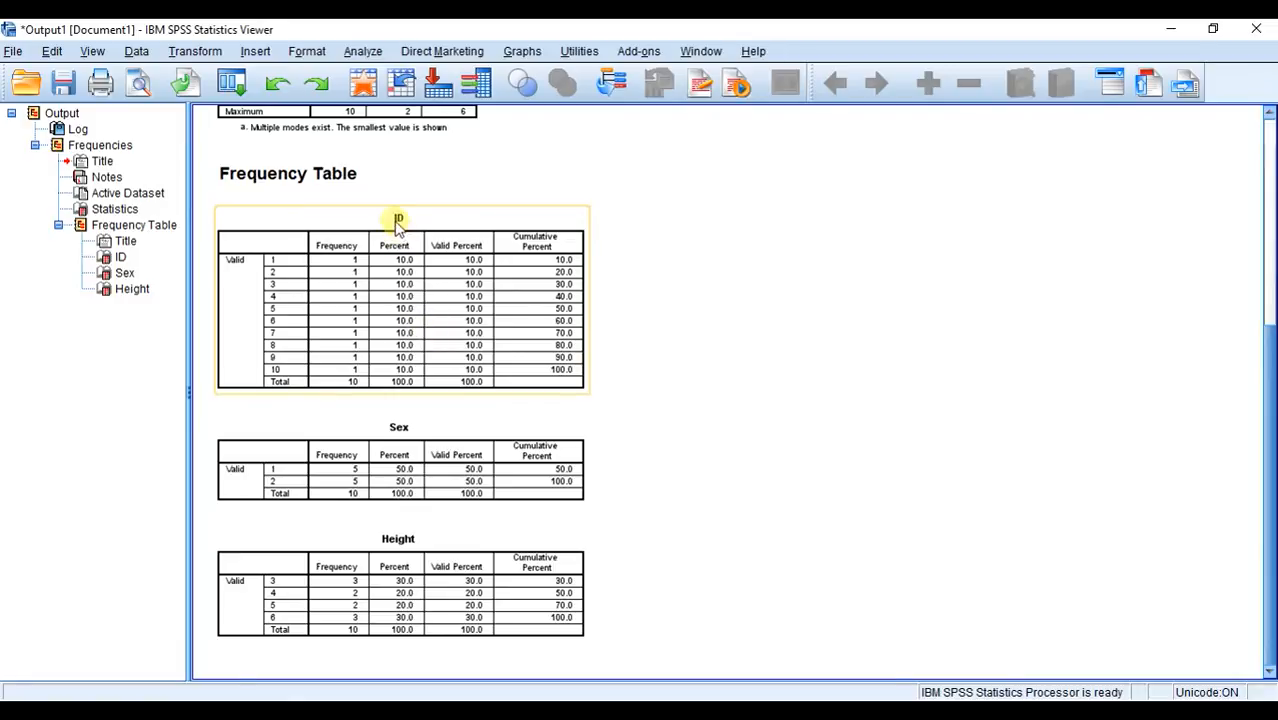
click(322, 176)
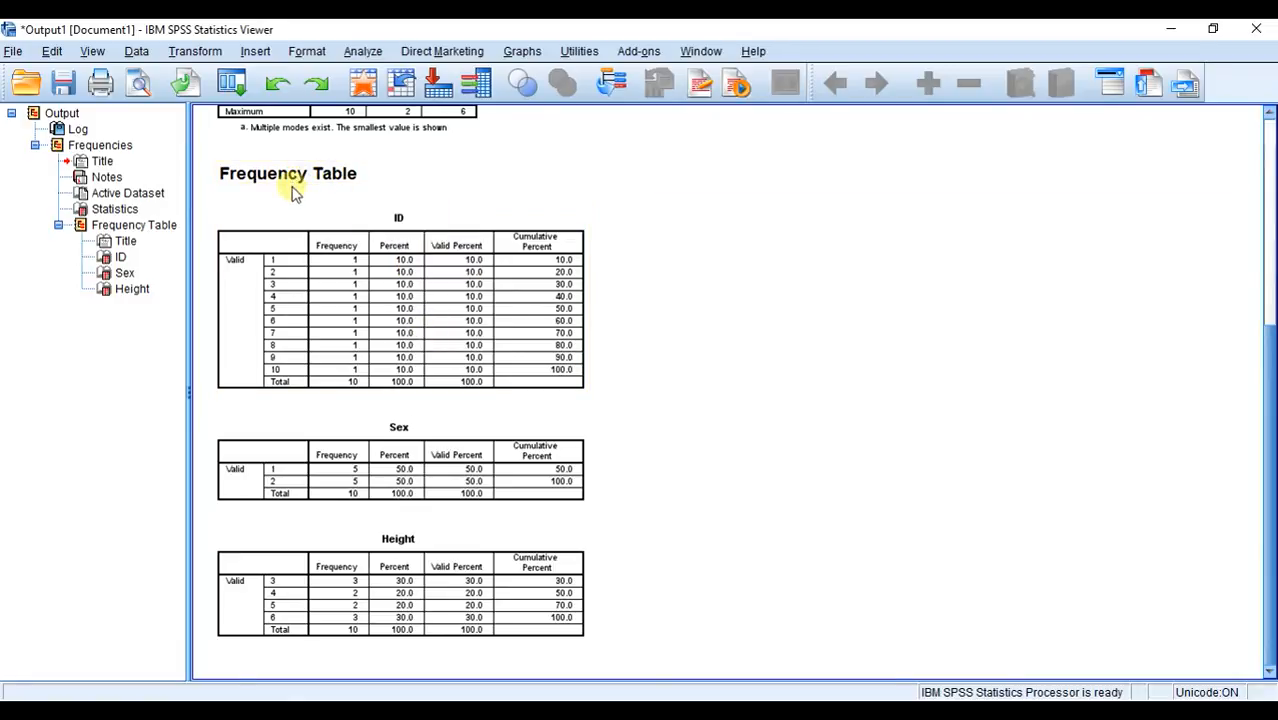
click(302, 215)
click(340, 445)
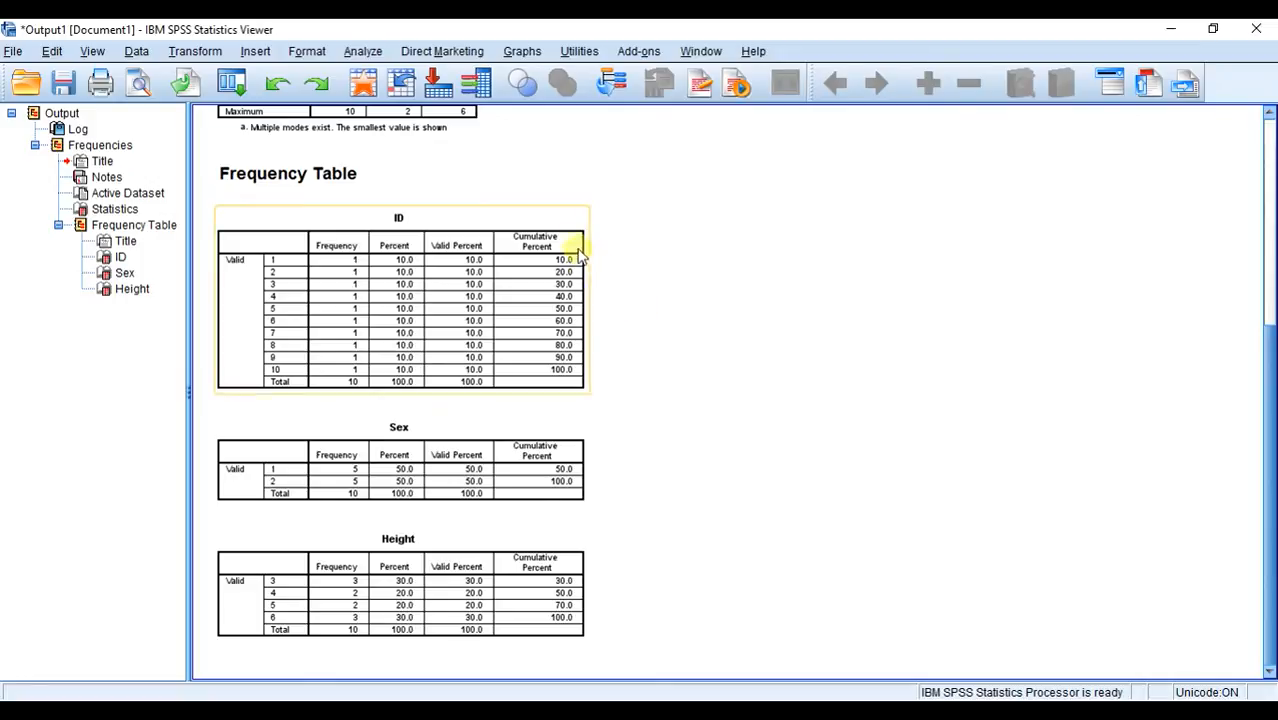
Activate the ID frequency table for editing and create a bar graph from it
double_click(563, 220)
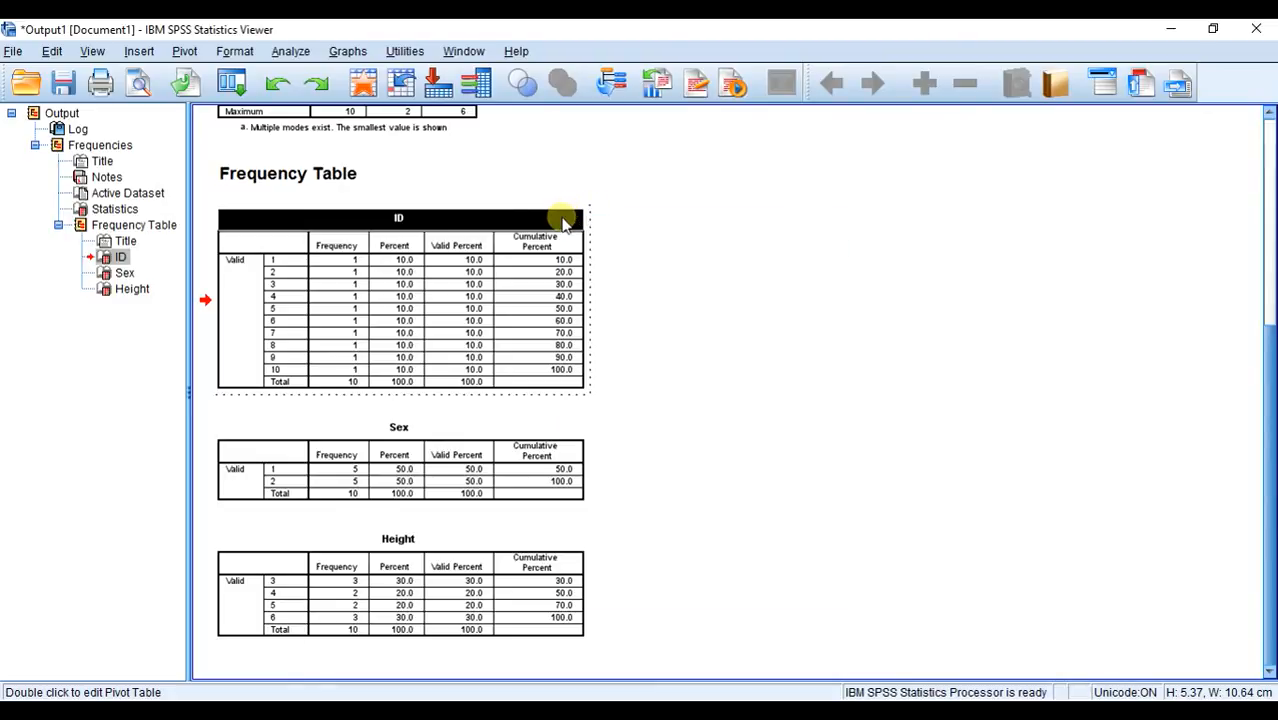
right_click(563, 218)
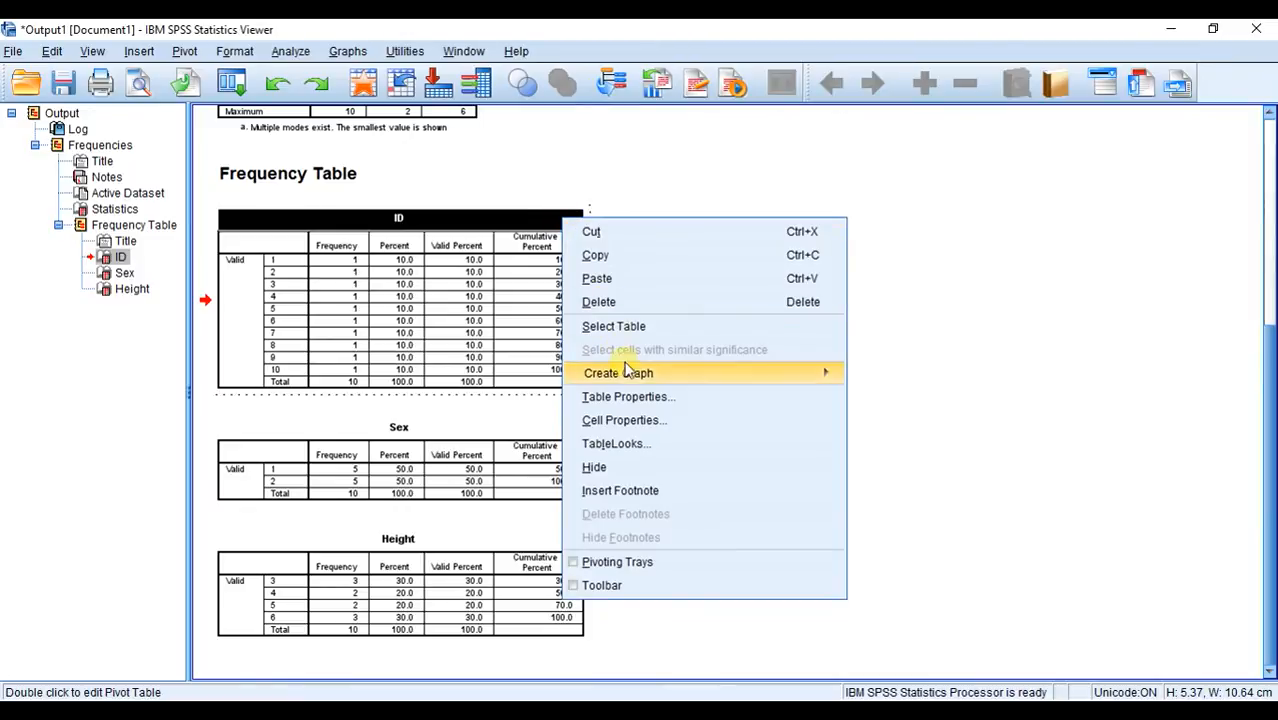
mouse_move(636, 376)
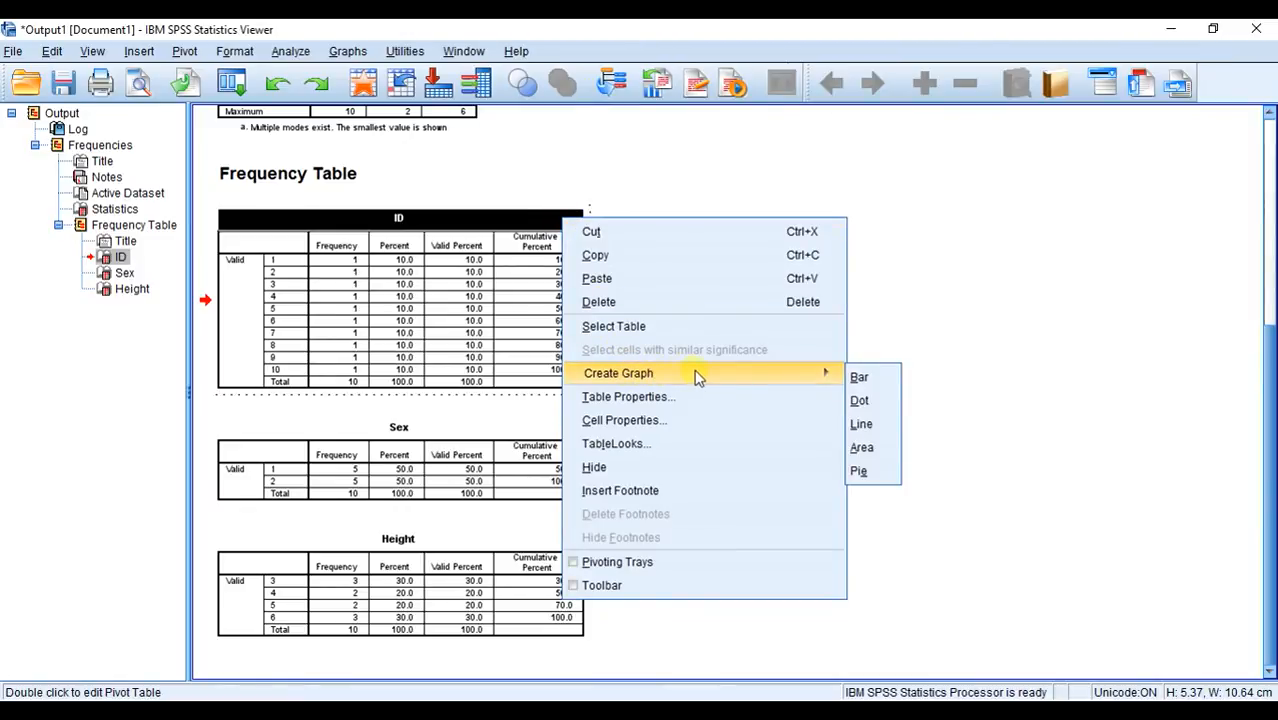
click(862, 378)
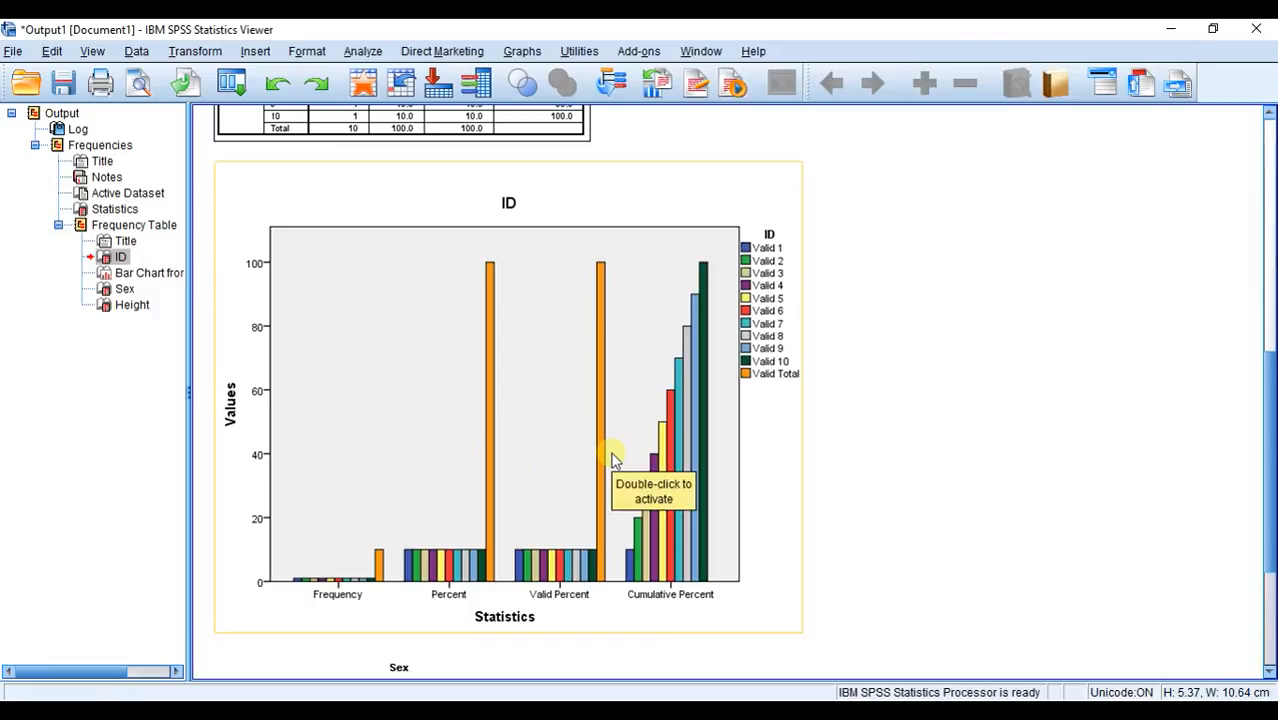
Compare the ID bar chart with the percentages in the ID frequency table
scroll(615, 460, up, 4)
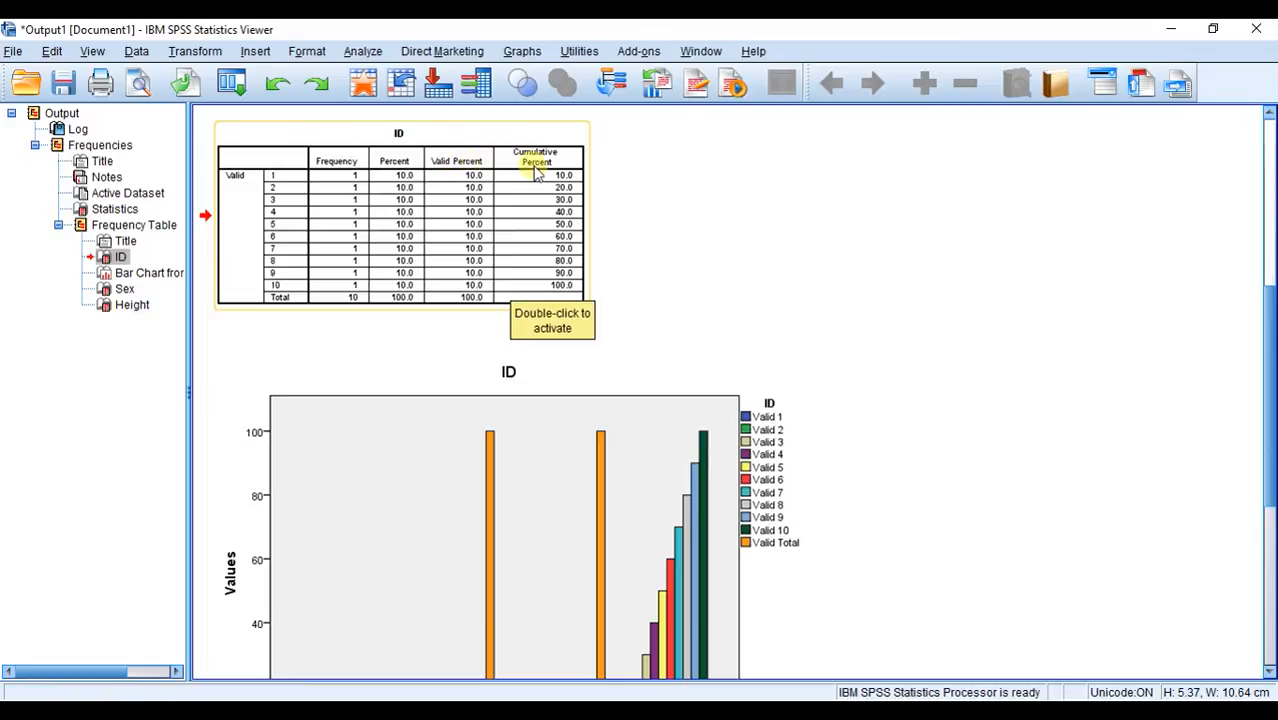
scroll(668, 345, down, 4)
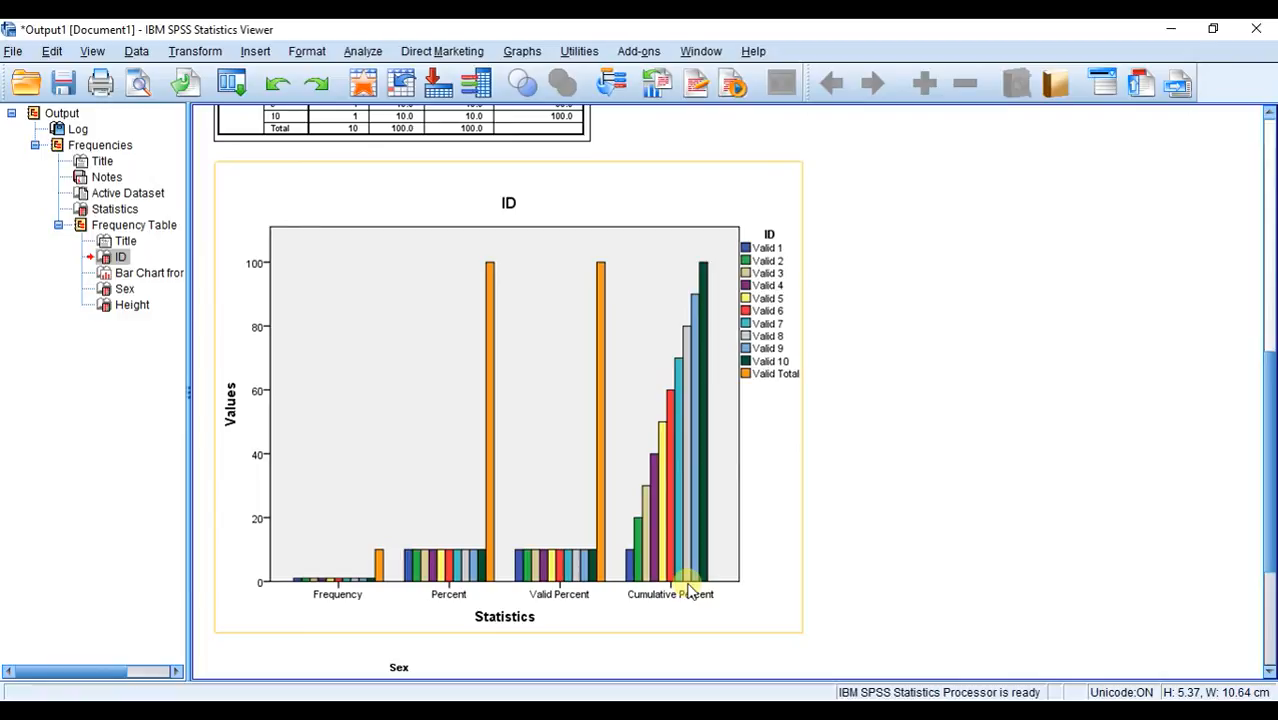
scroll(686, 587, up, 3)
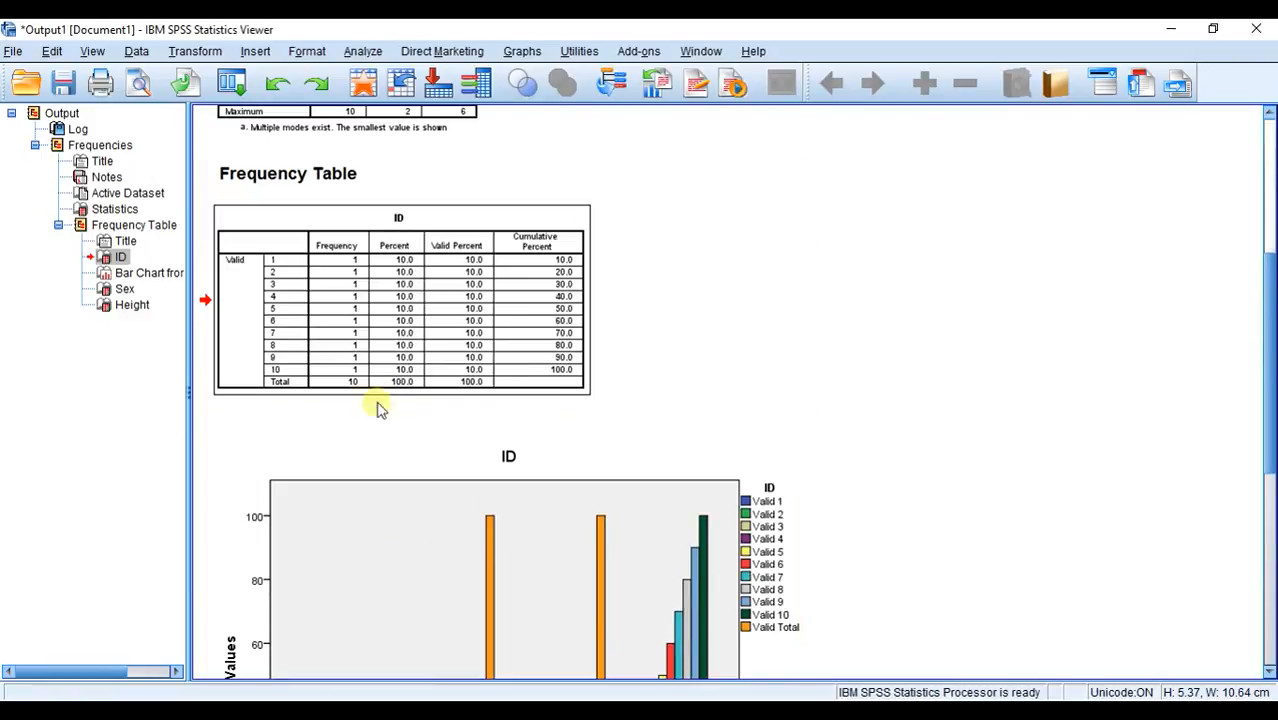
click(456, 396)
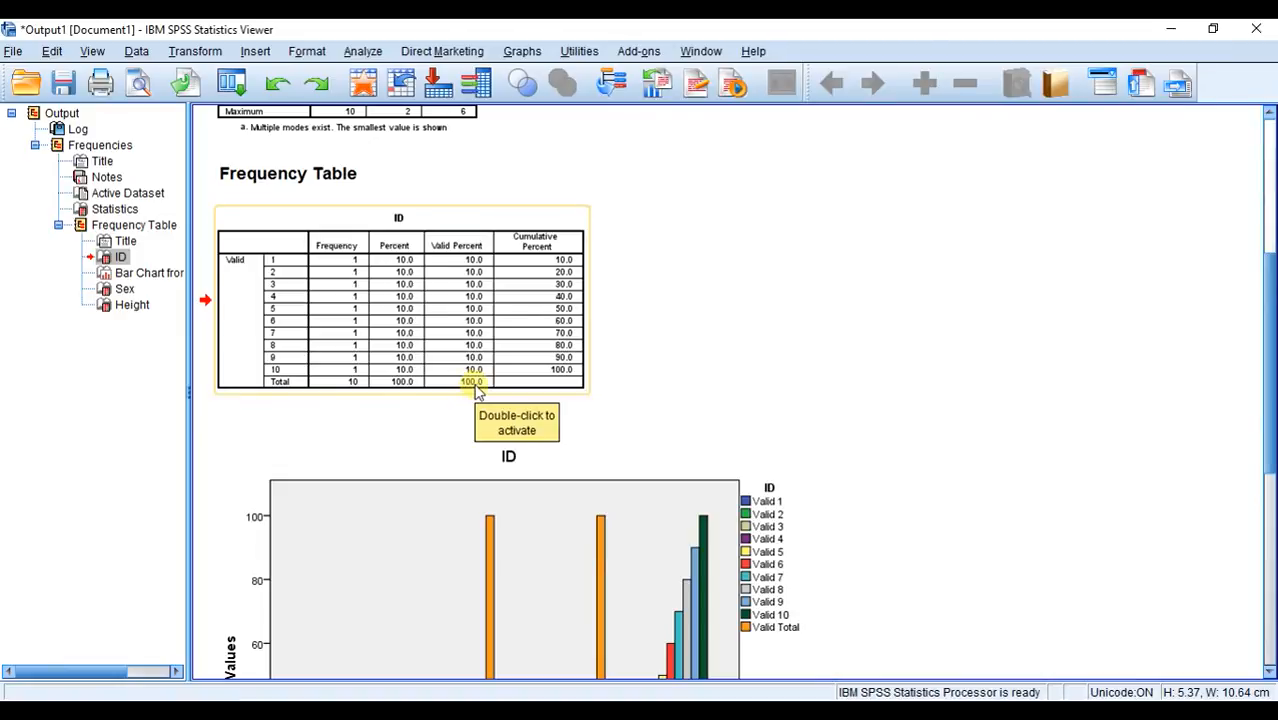
click(704, 390)
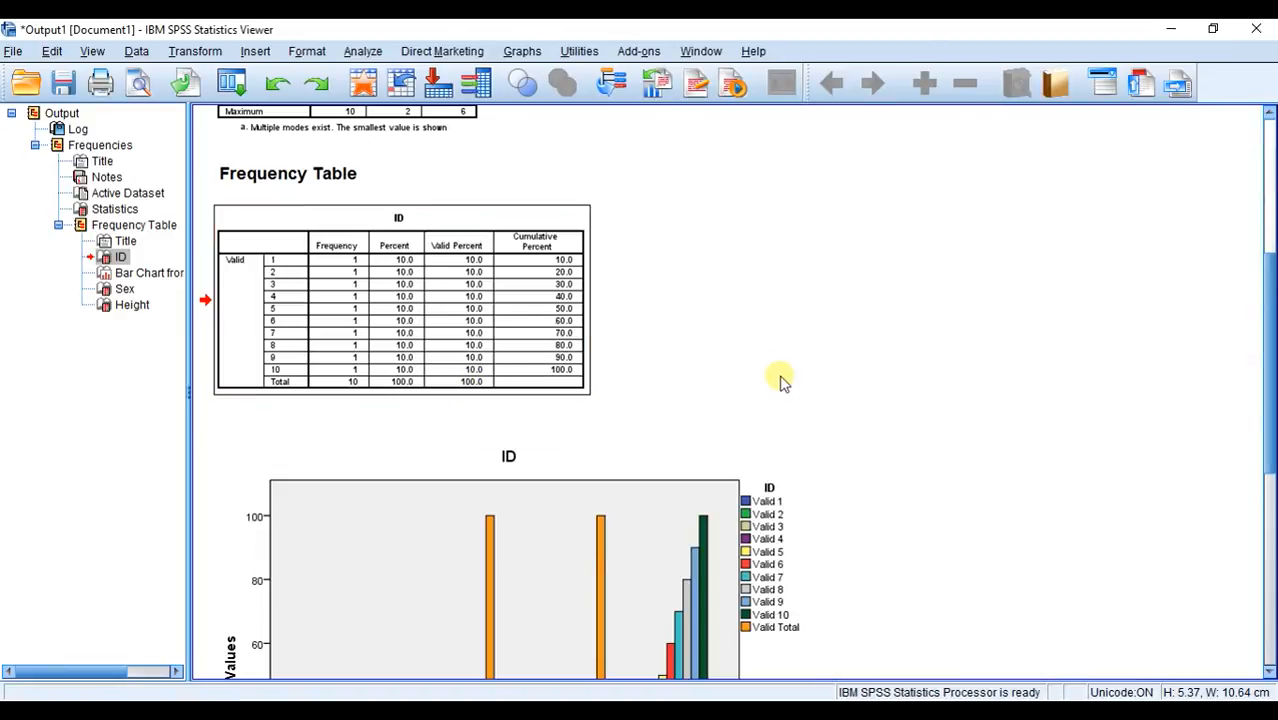
scroll(780, 376, down, 5)
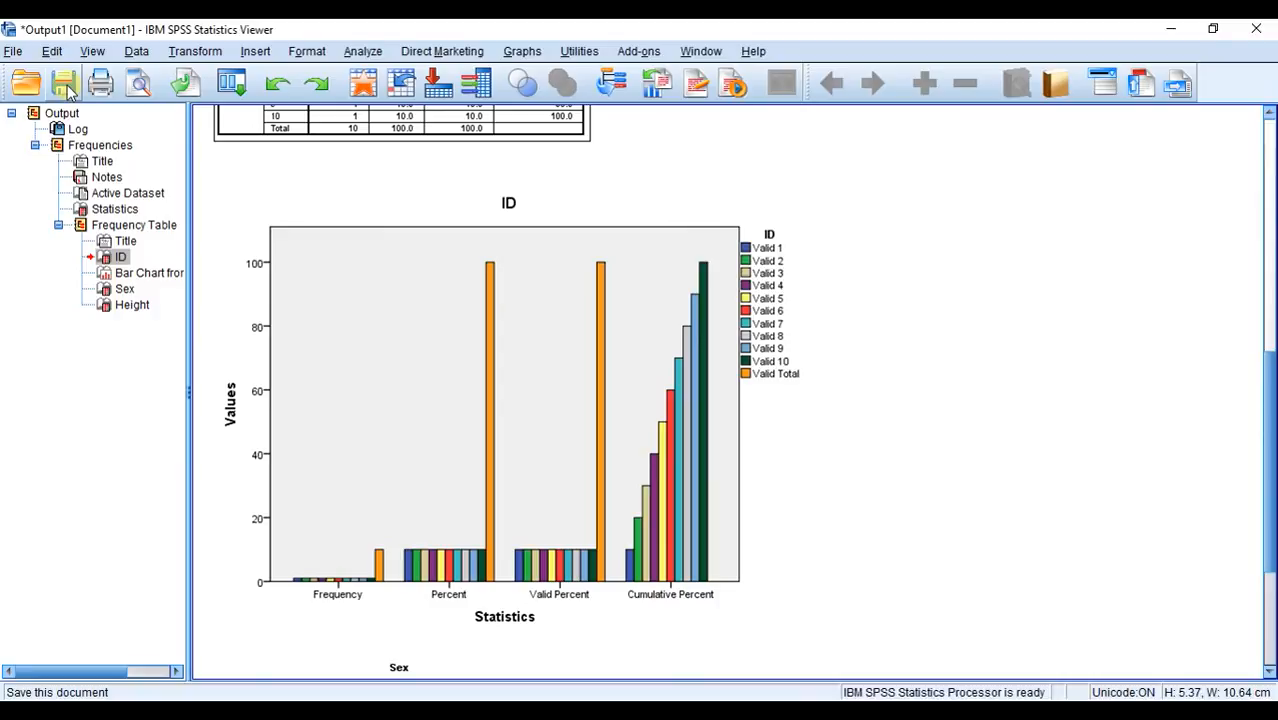
Save the output document in the Documents folder as video1output in the Viewer Files (*.spv) format
click(64, 86)
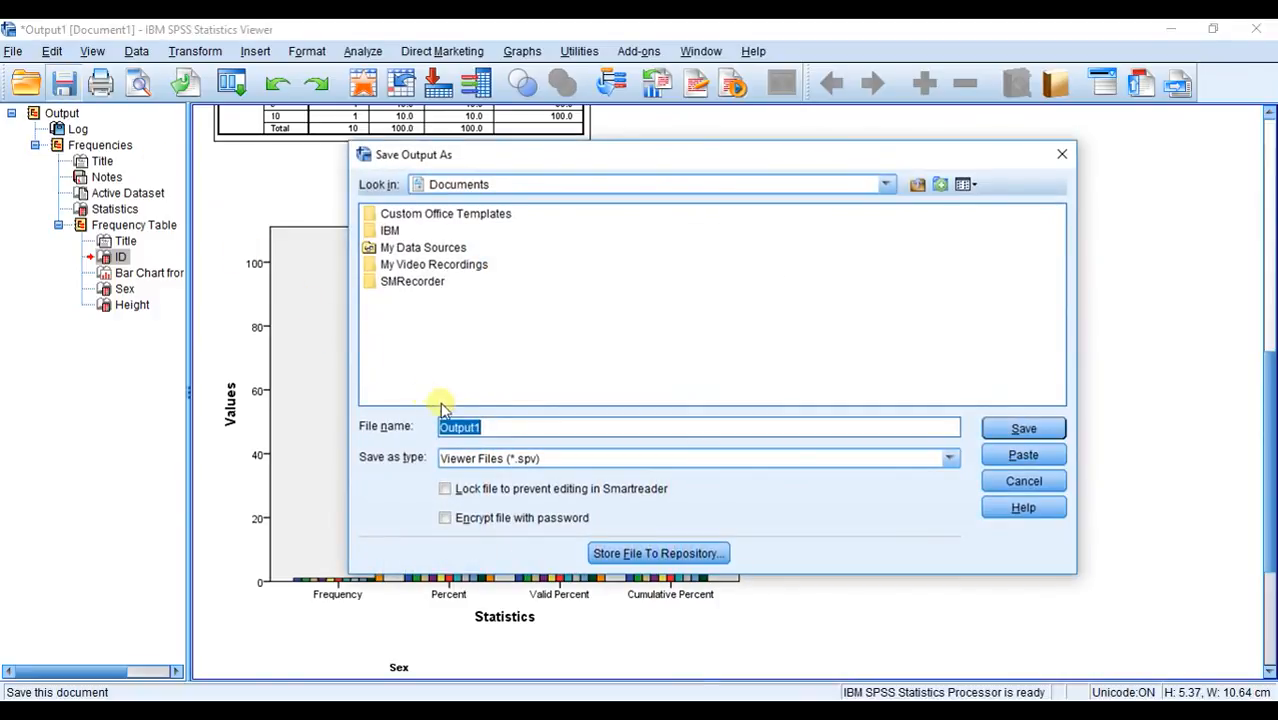
key(BackSpace)
text(video1)
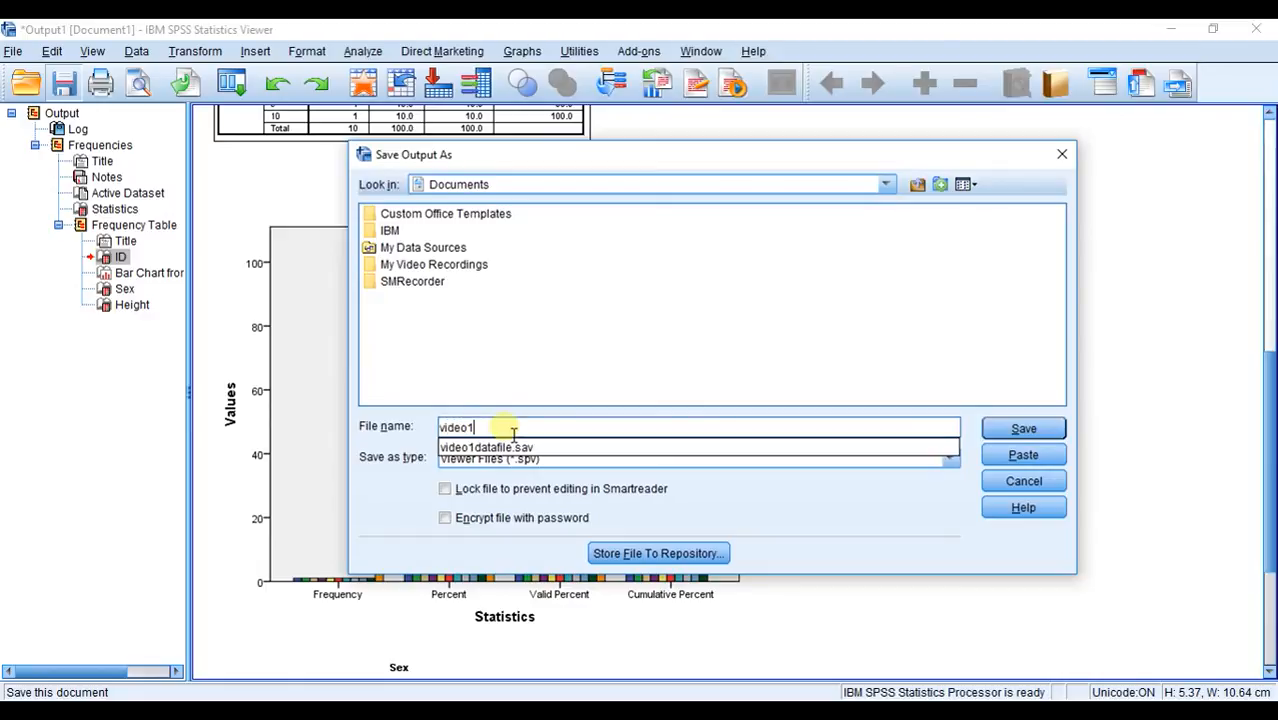
text(output)
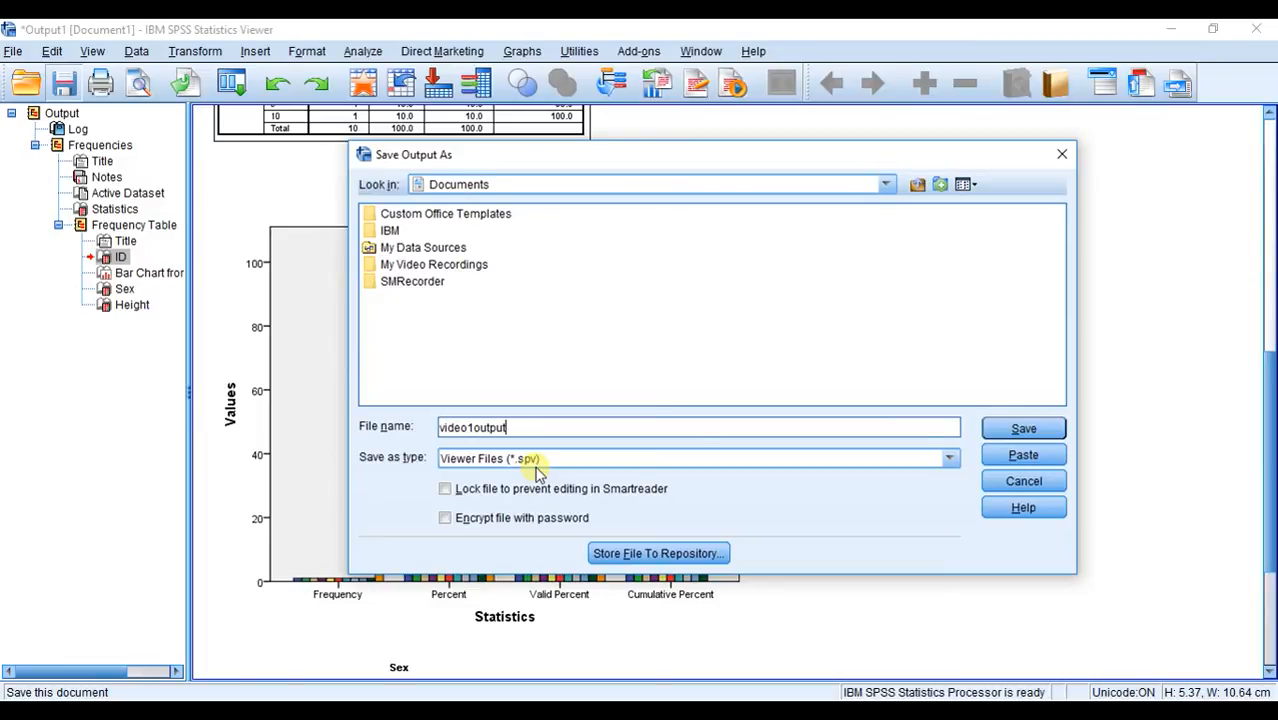
click(1014, 430)
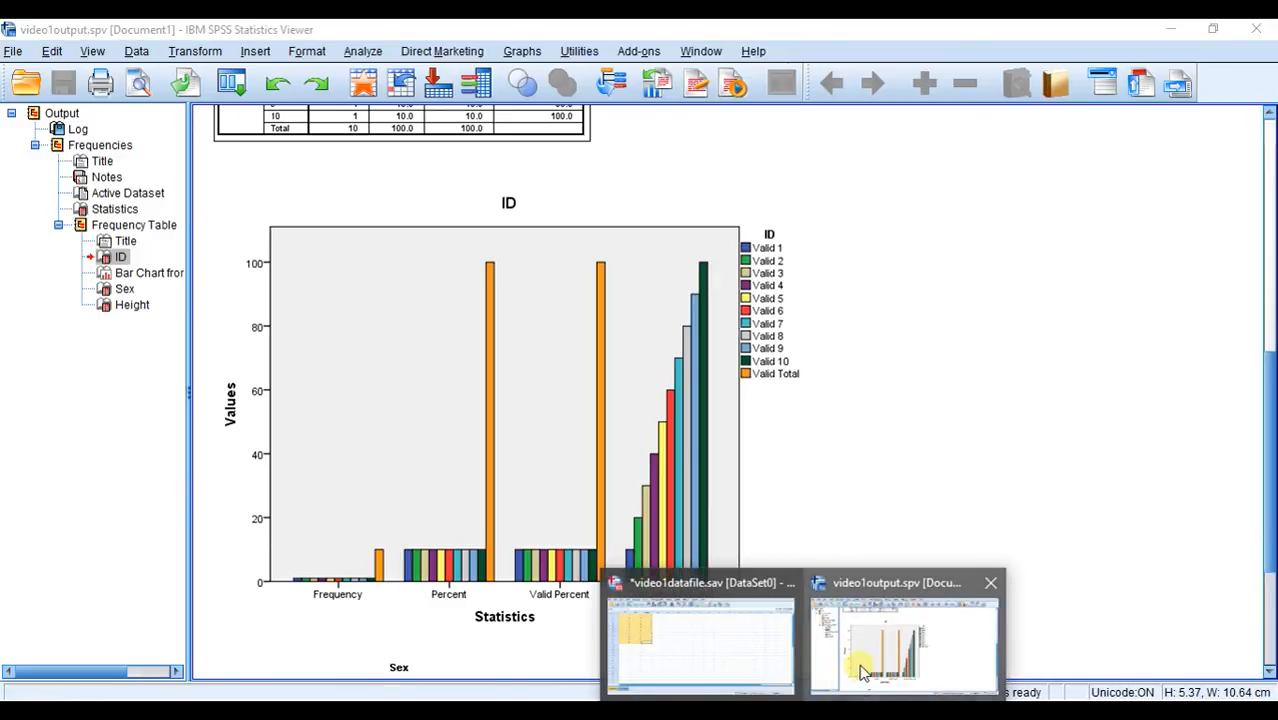
Compare the video1datafile.sav data window with the video1output.spv output window, ending on the data file
click(762, 676)
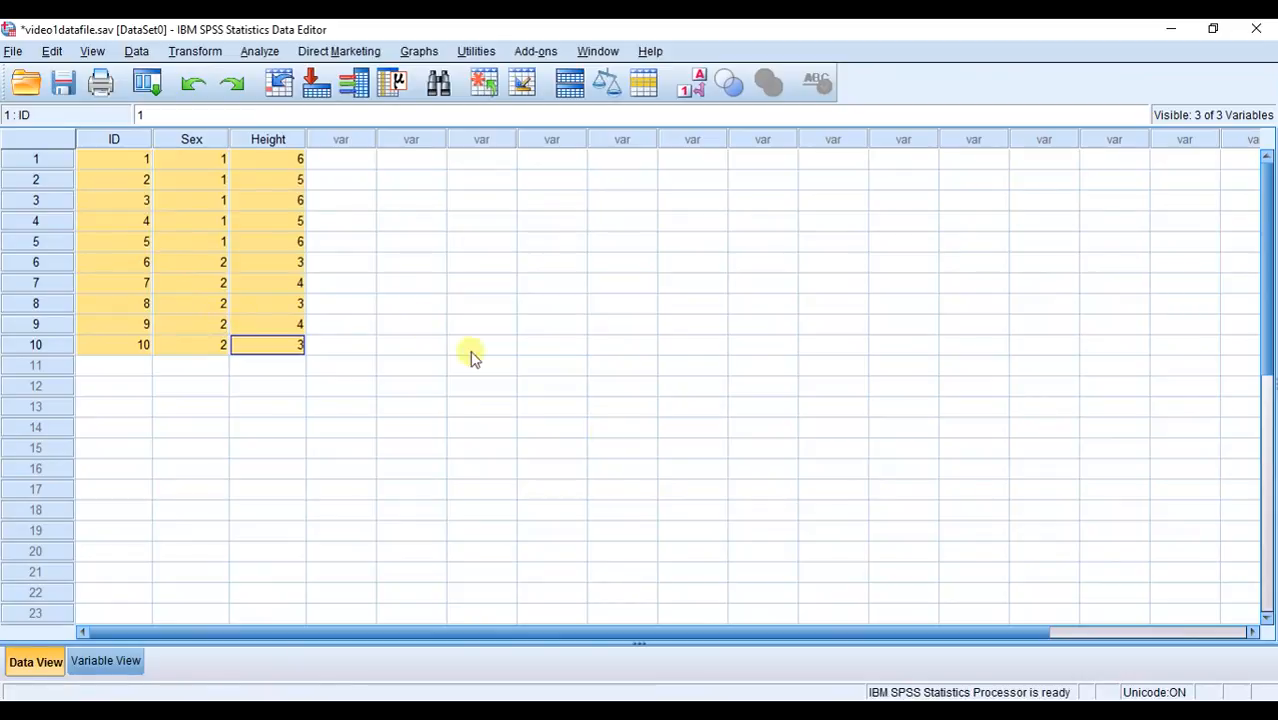
mouse_move(804, 716)
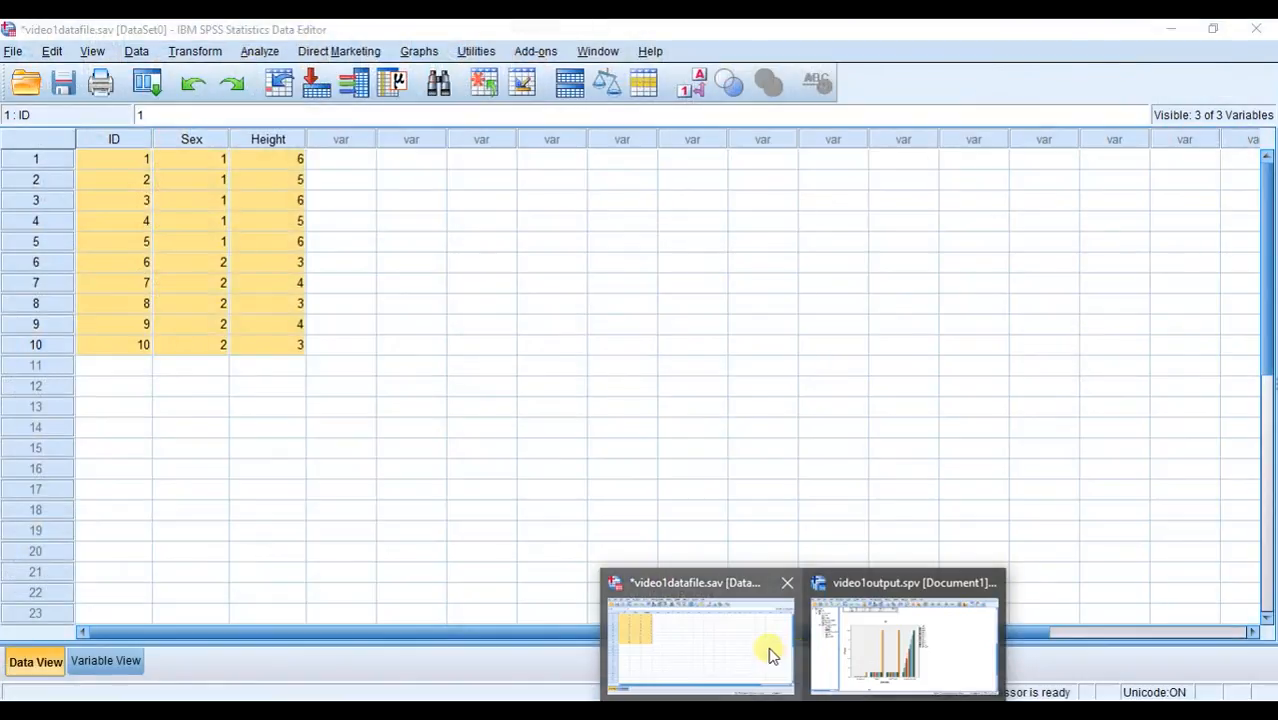
click(810, 648)
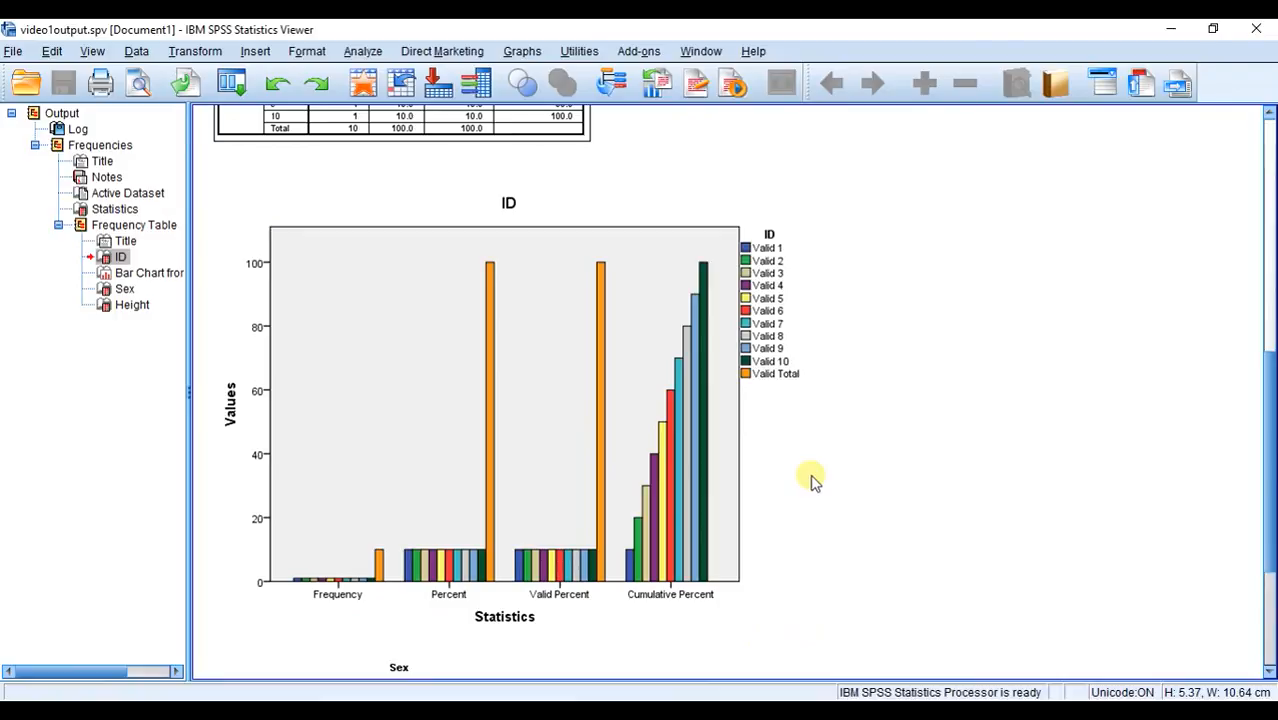
mouse_move(804, 716)
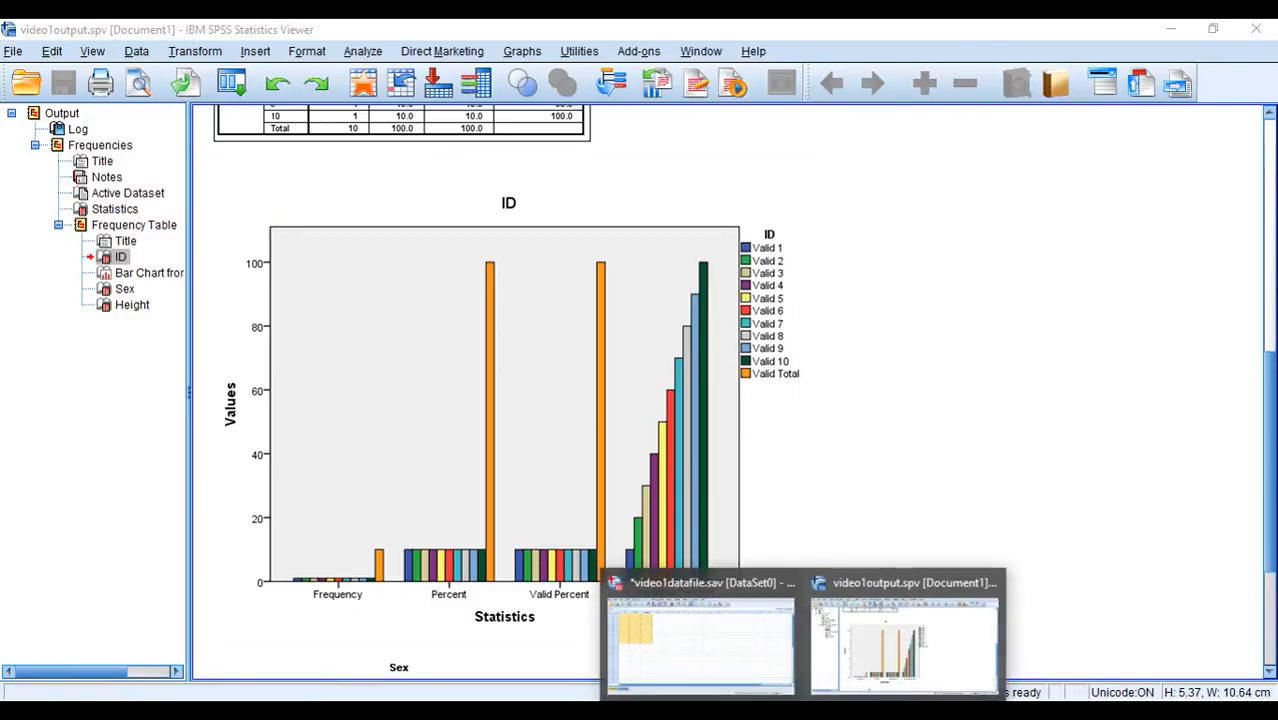
click(735, 658)
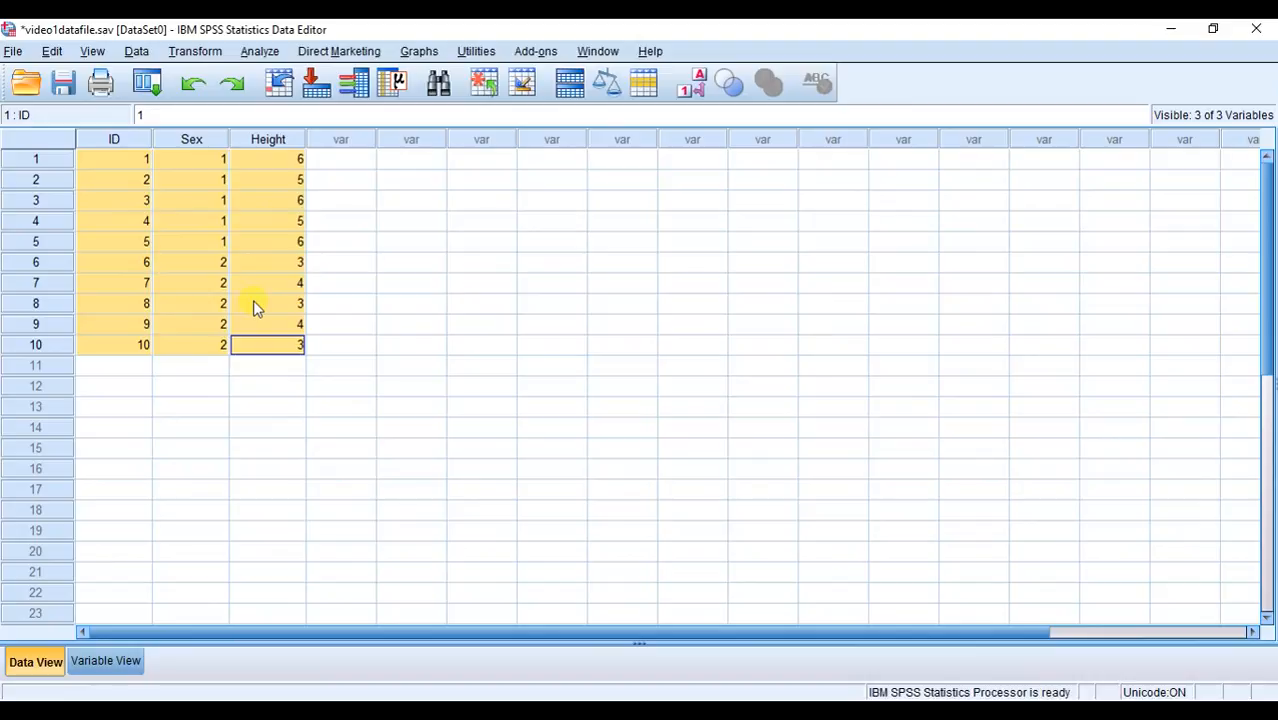